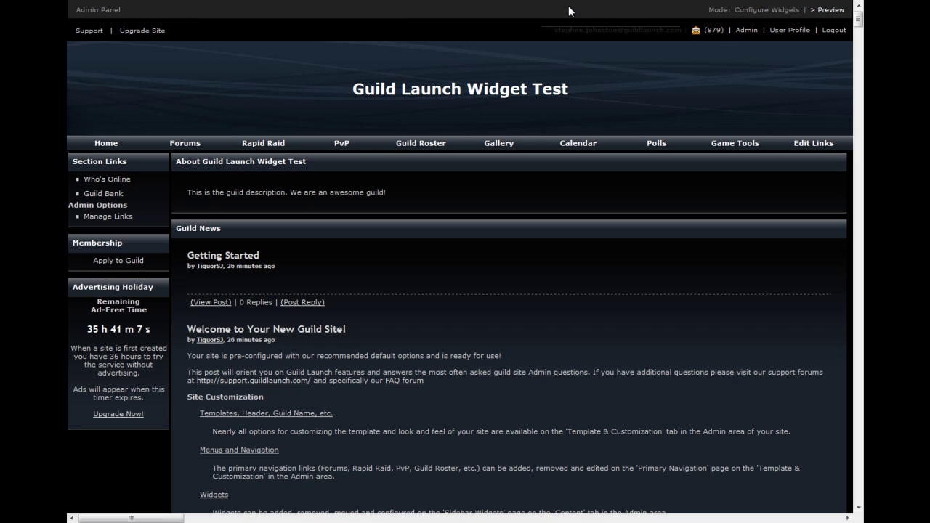
# Compare the page in preview and widget configuration modes, finishing in widget configuration mode
pyautogui.click(768, 10)
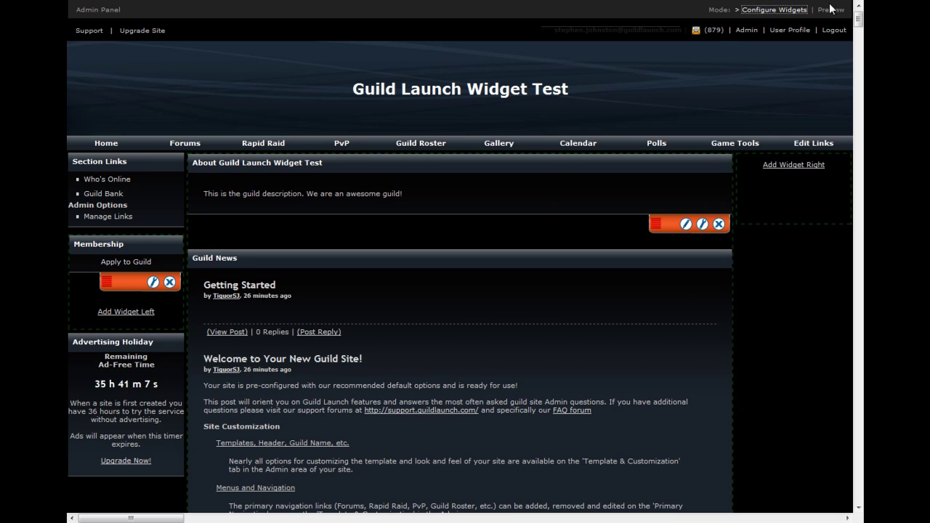
pyautogui.click(830, 10)
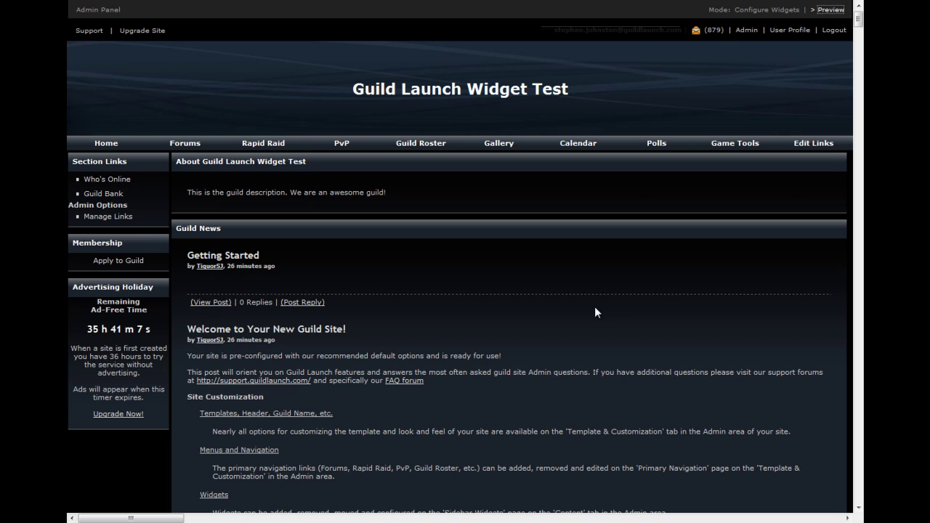
pyautogui.click(774, 9)
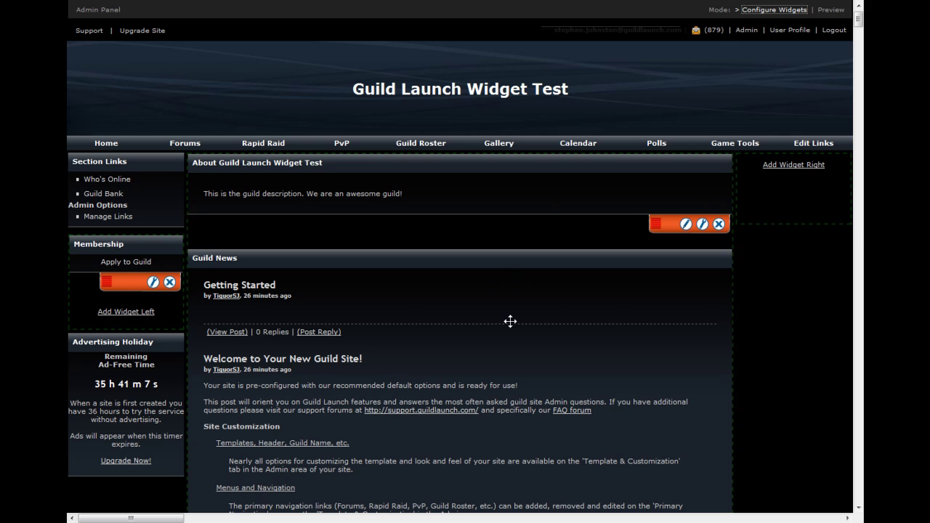
# Add the Calendar widget to the right-hand widget column of the guild page and close the Add Widget dialog
pyautogui.click(793, 165)
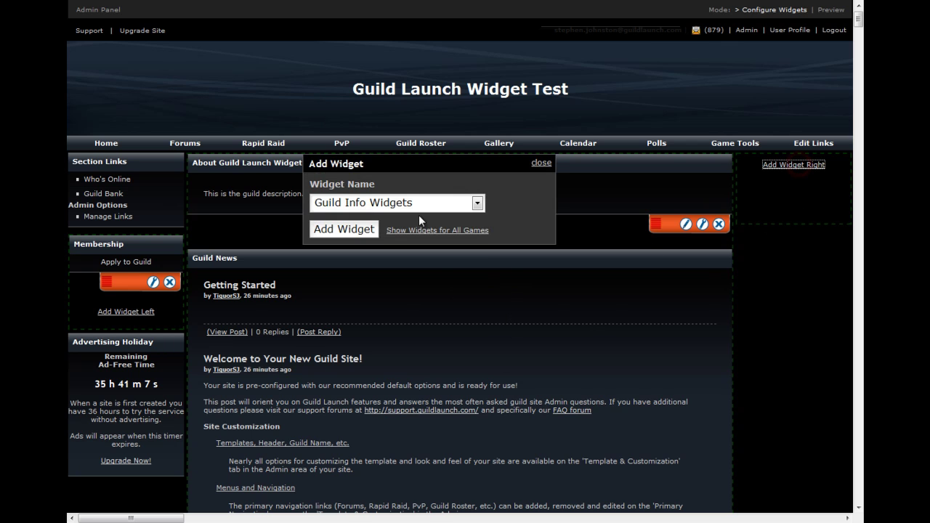
pyautogui.click(427, 206)
pyautogui.click(347, 242)
pyautogui.click(339, 229)
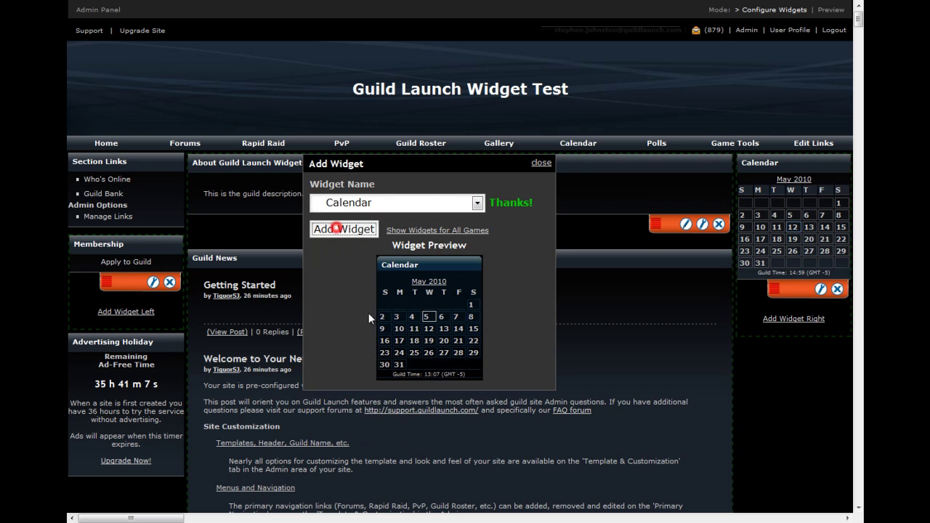
pyautogui.click(541, 162)
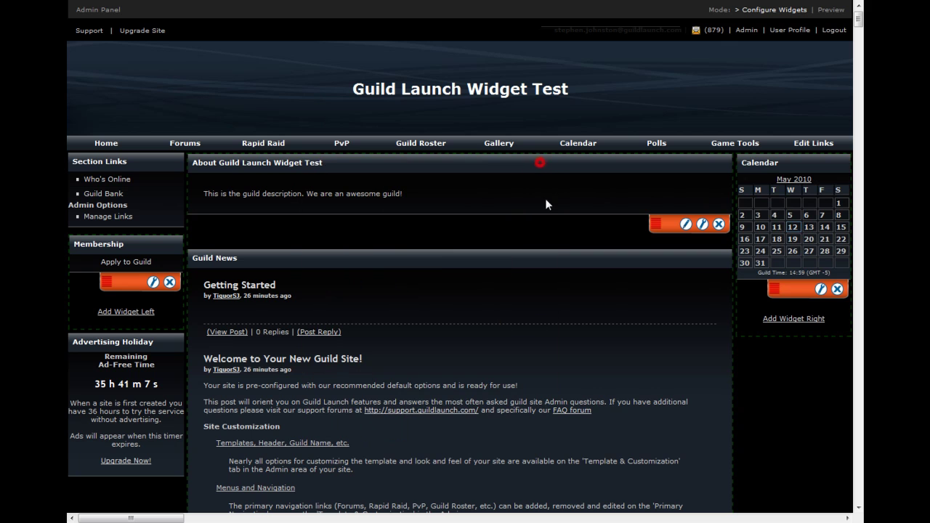
# Add the Game News widget from the External Info Widgets group to the right-hand widget column, below the calendar
pyautogui.click(794, 319)
pyautogui.click(478, 202)
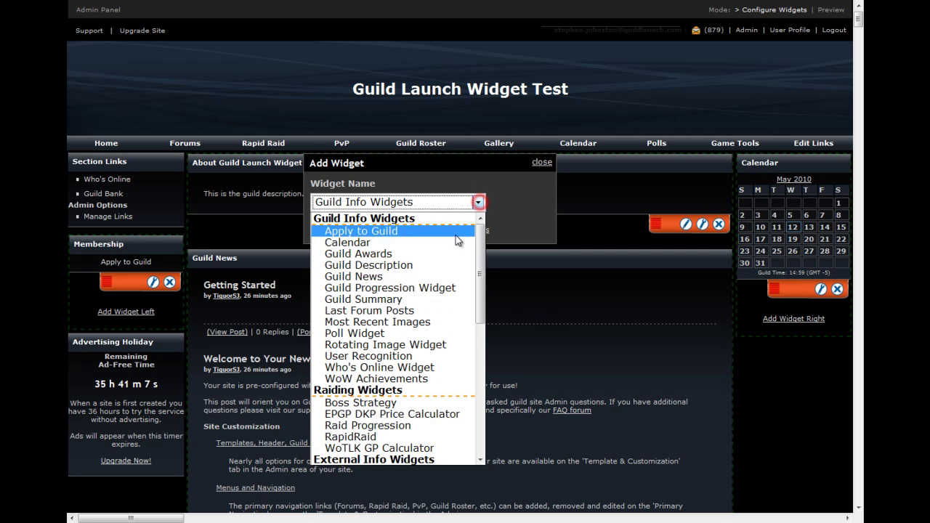
pyautogui.scroll(-1, 389, 288)
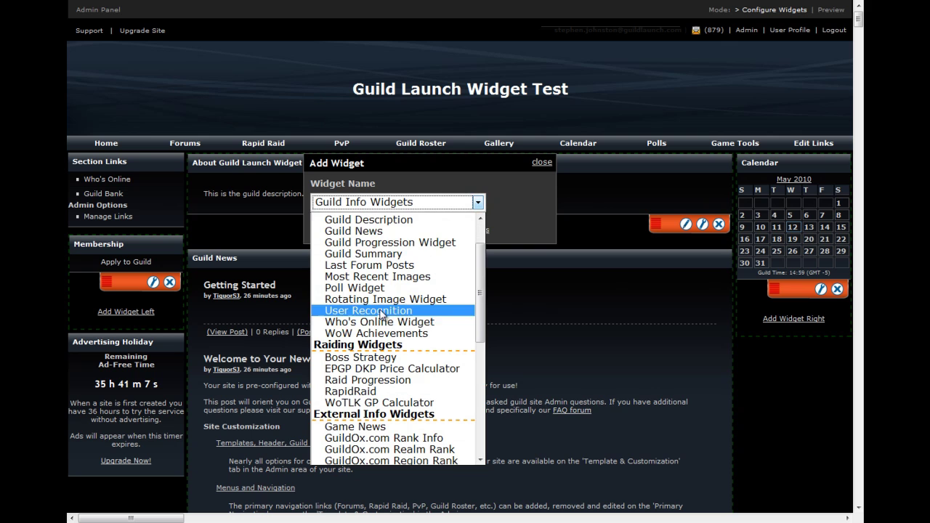
pyautogui.scroll(-6, 388, 347)
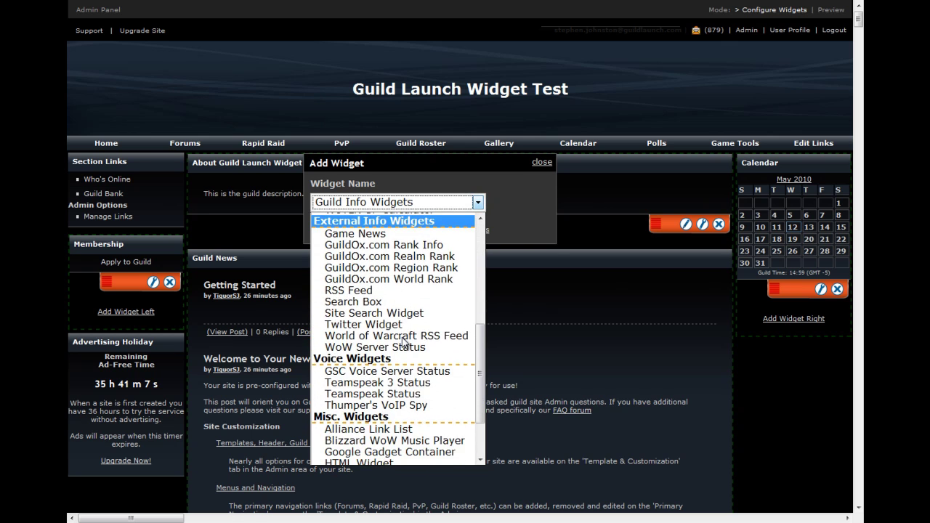
pyautogui.scroll(1, 402, 344)
pyautogui.click(367, 267)
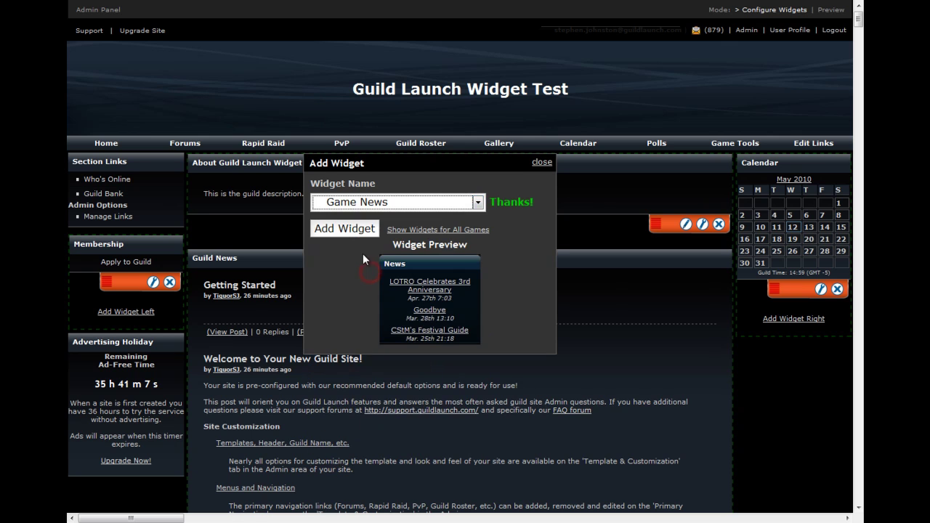
pyautogui.click(349, 233)
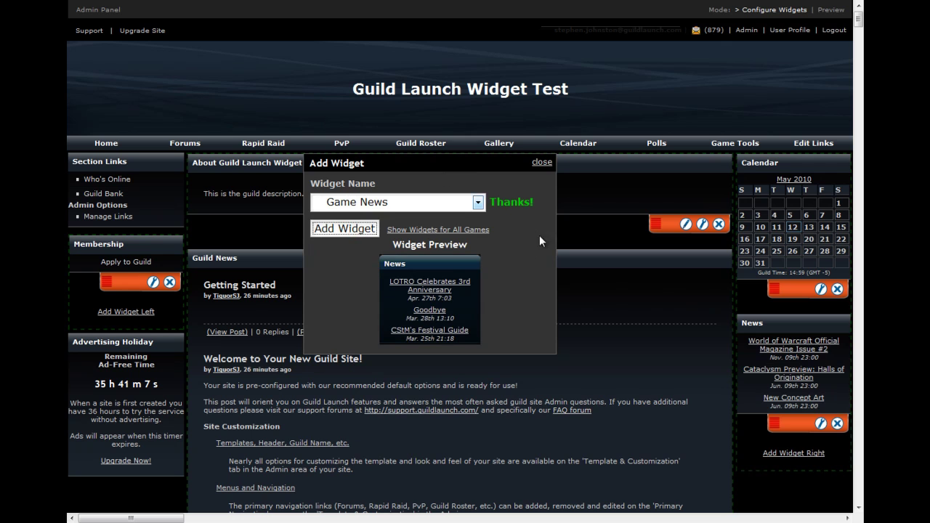
pyautogui.click(542, 163)
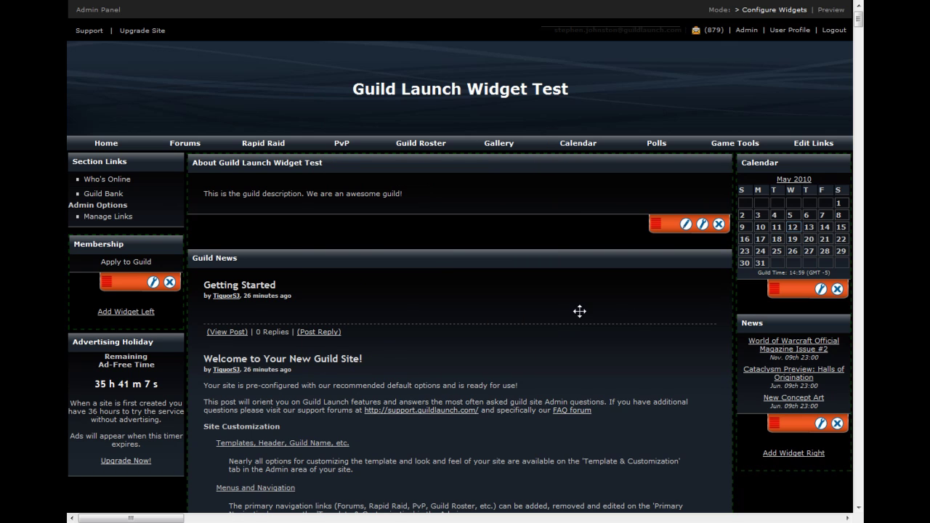
# Rearrange the widgets so News heads the right column and Calendar sits in the centre column between the guild description and Guild News
pyautogui.moveTo(739, 325); pyautogui.dragTo(774, 162)
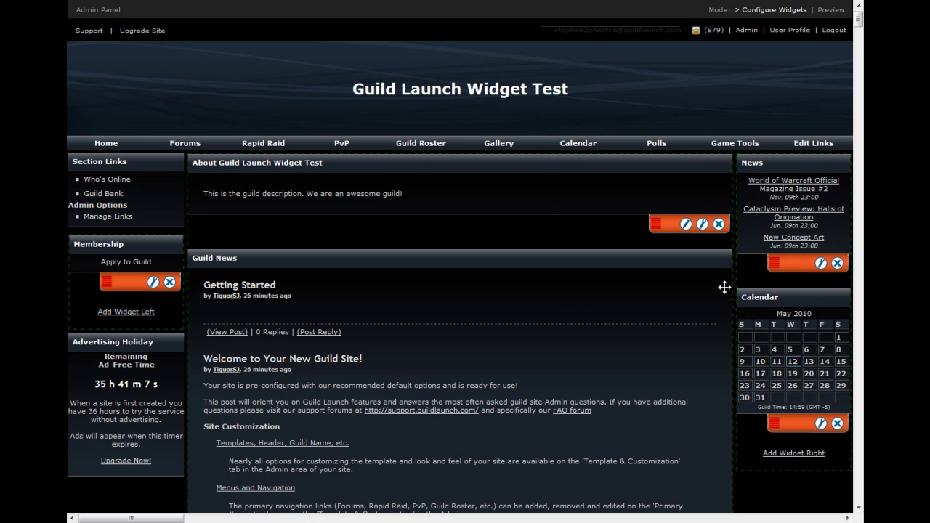
pyautogui.moveTo(798, 293); pyautogui.dragTo(507, 216)
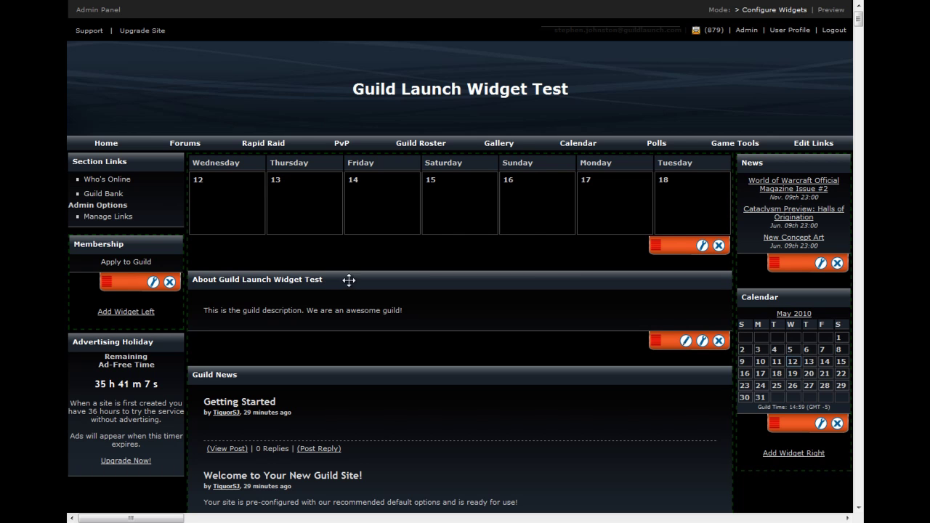
pyautogui.moveTo(517, 285); pyautogui.dragTo(756, 174)
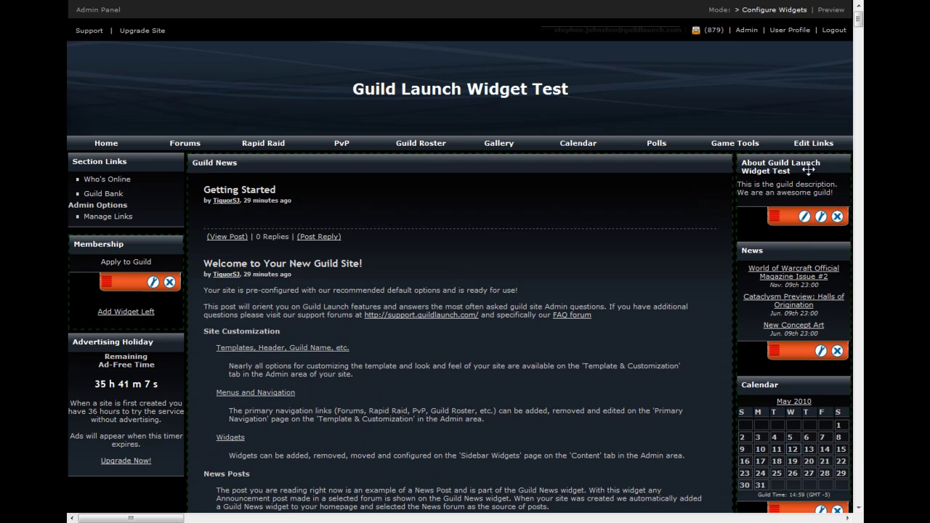
pyautogui.moveTo(813, 167); pyautogui.dragTo(542, 161)
pyautogui.moveTo(765, 293); pyautogui.dragTo(544, 256)
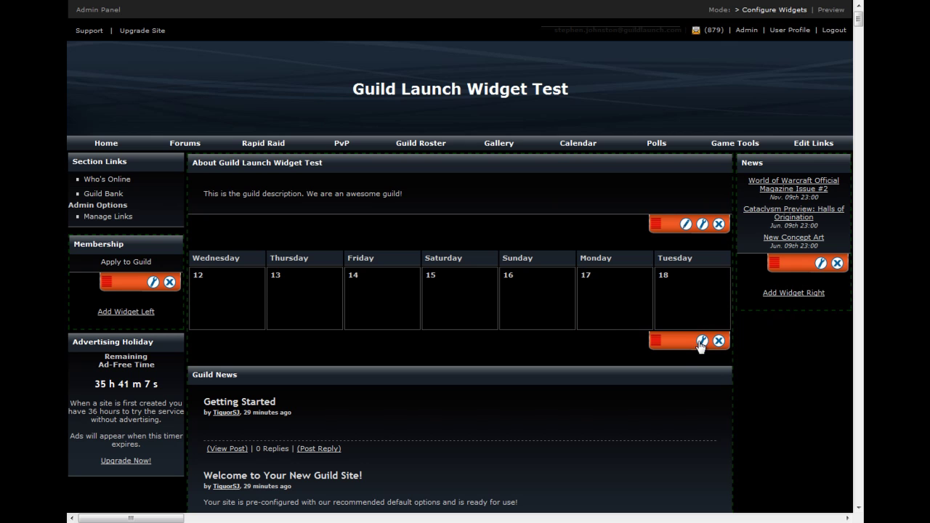
# Set the News widget's title to "Site Game News" and its number of news items to 5, and submit the options
pyautogui.click(820, 263)
pyautogui.doubleClick(381, 211)
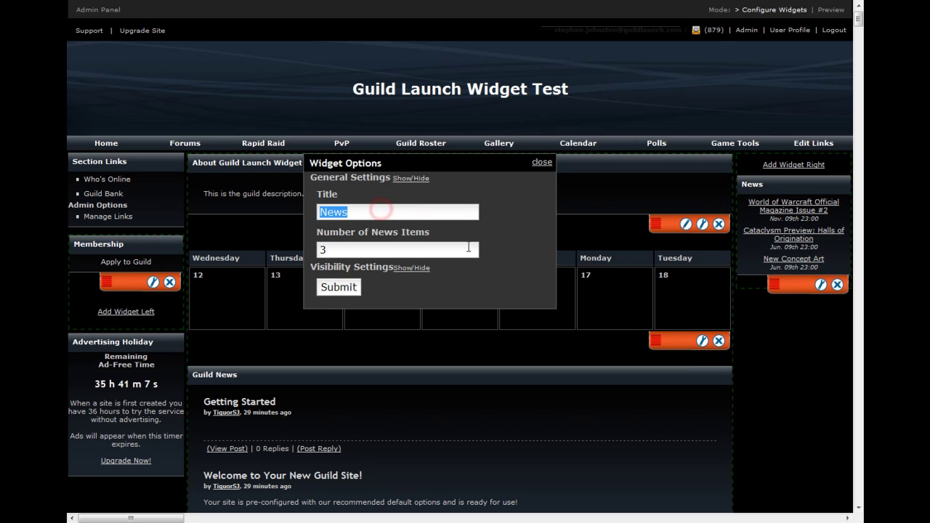
pyautogui.write('Site Game Na')
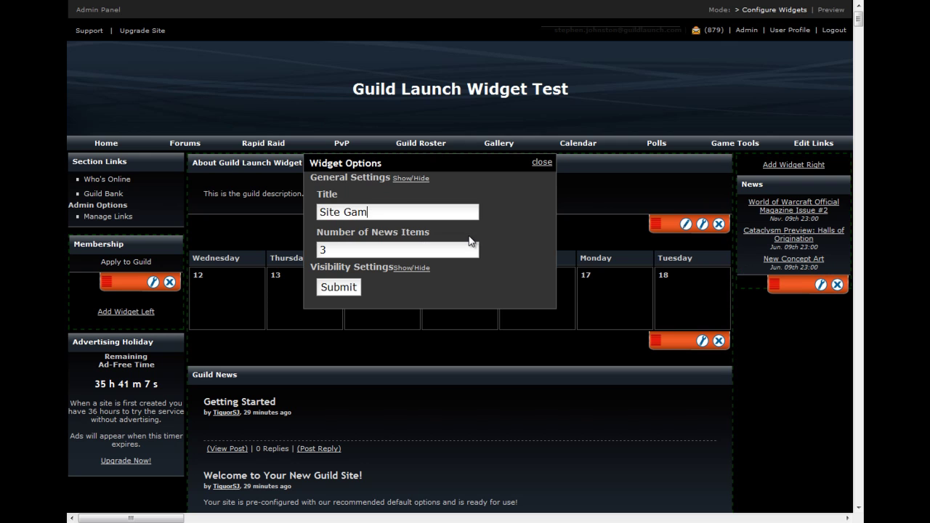
pyautogui.press('BackSpace')
pyautogui.write('ews')
pyautogui.press('BackSpace')
pyautogui.press('BackSpace')
pyautogui.write('ws')
pyautogui.doubleClick(342, 249)
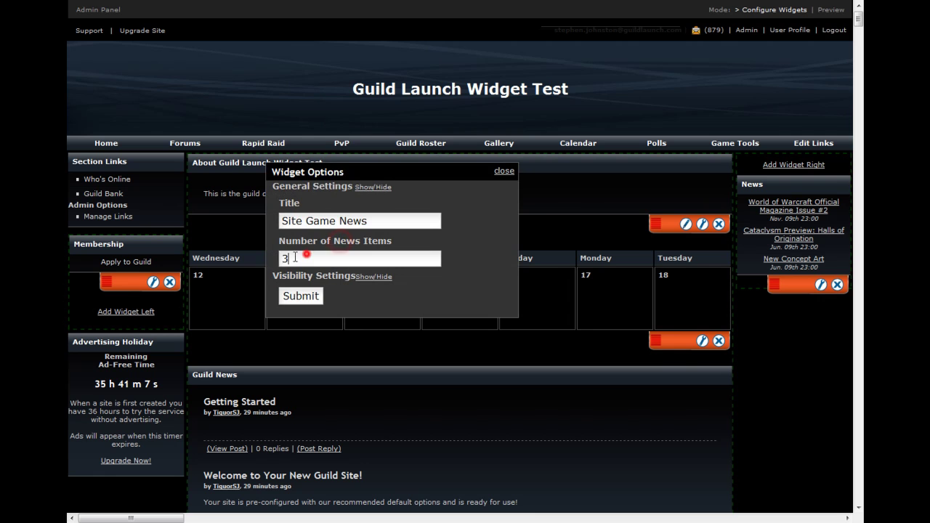
pyautogui.write('5')
pyautogui.click(300, 297)
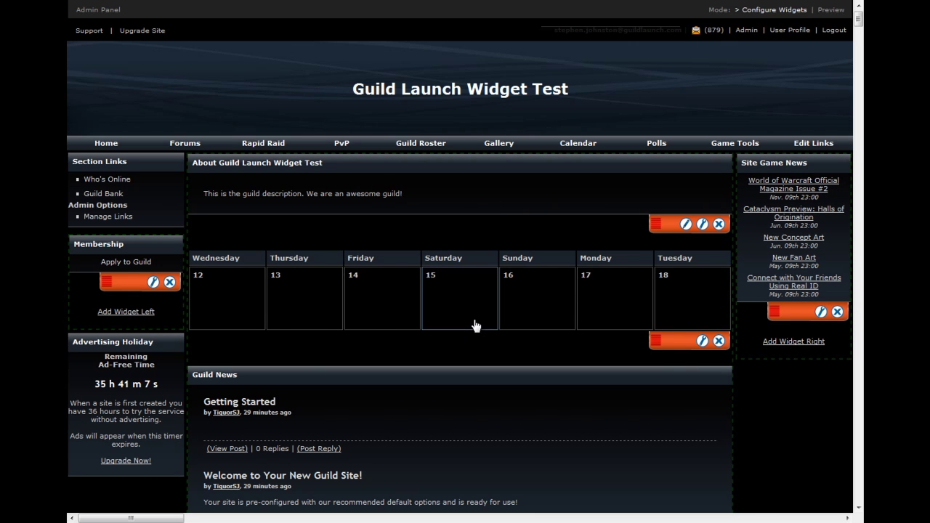
# Replace the guild description with "This is in-place editing. It allows for much better ideas of how the content works together." and update the content
pyautogui.click(685, 223)
pyautogui.click(424, 242)
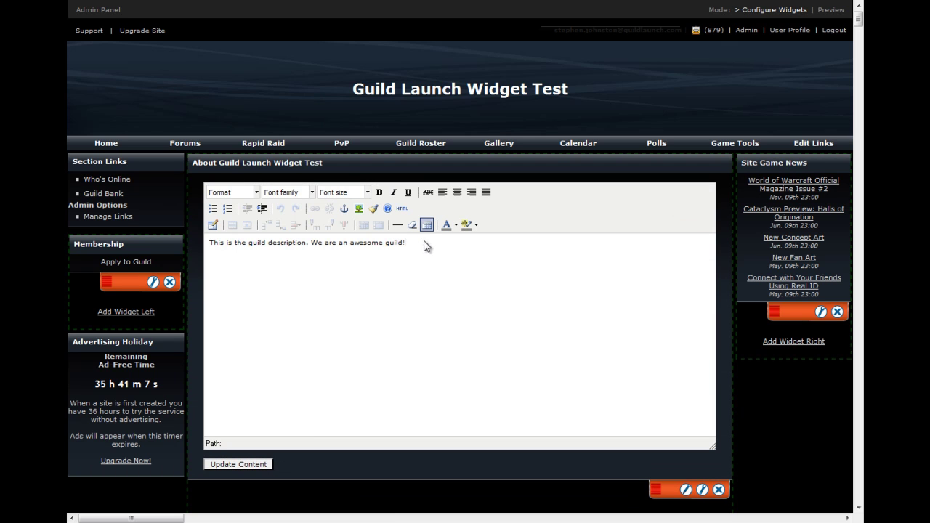
pyautogui.moveTo(443, 246); pyautogui.dragTo(182, 219)
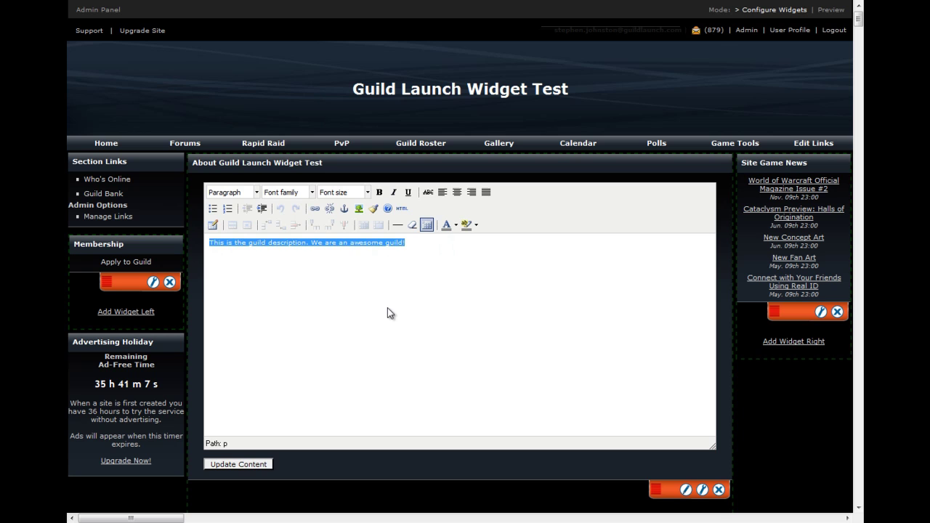
pyautogui.write('This is in')
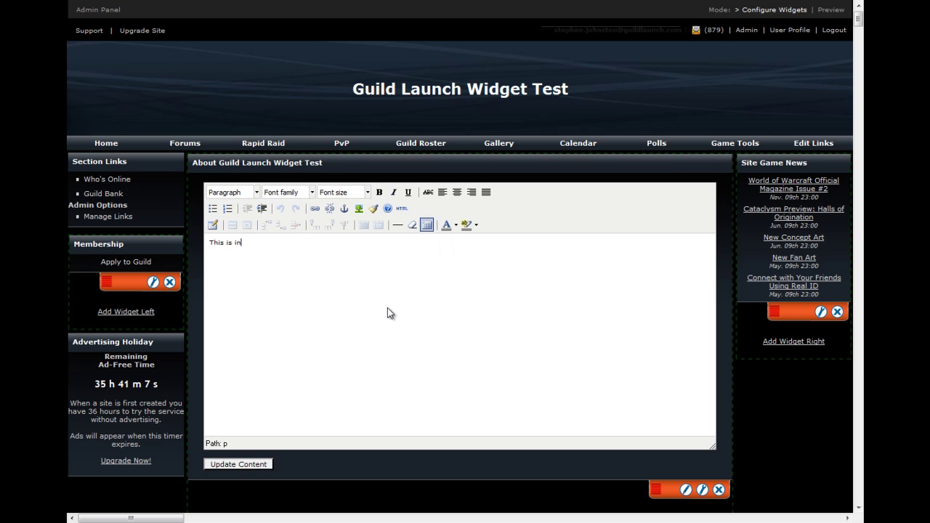
pyautogui.write('-place editing. It allows for m')
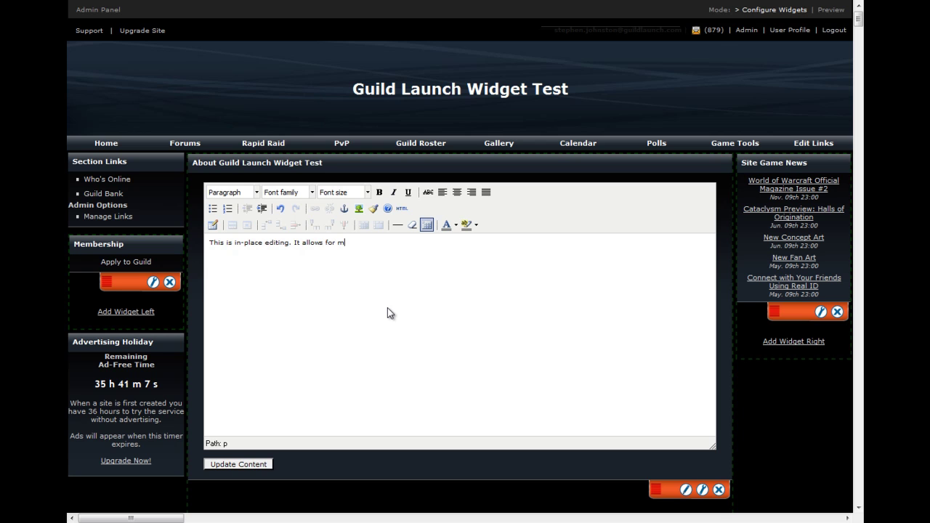
pyautogui.write('uch better ideas of how the content works ')
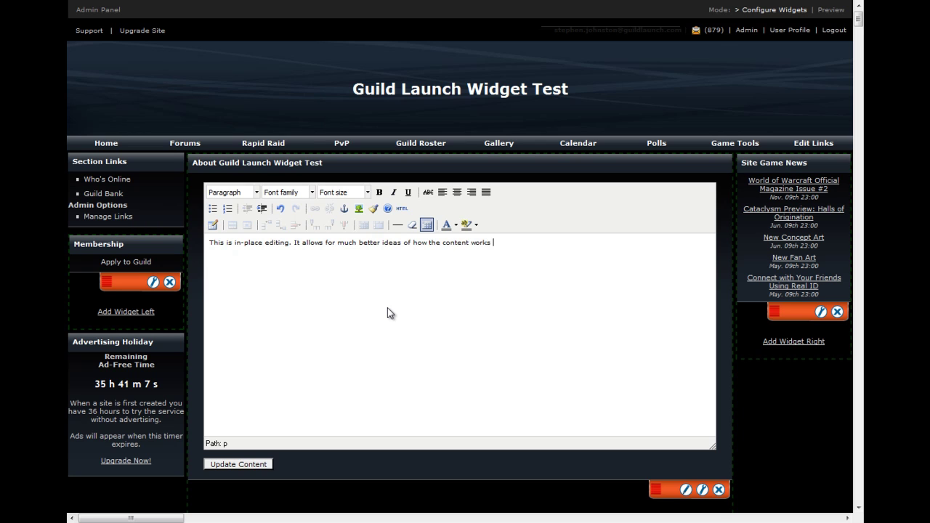
pyautogui.write('together.')
pyautogui.click(238, 465)
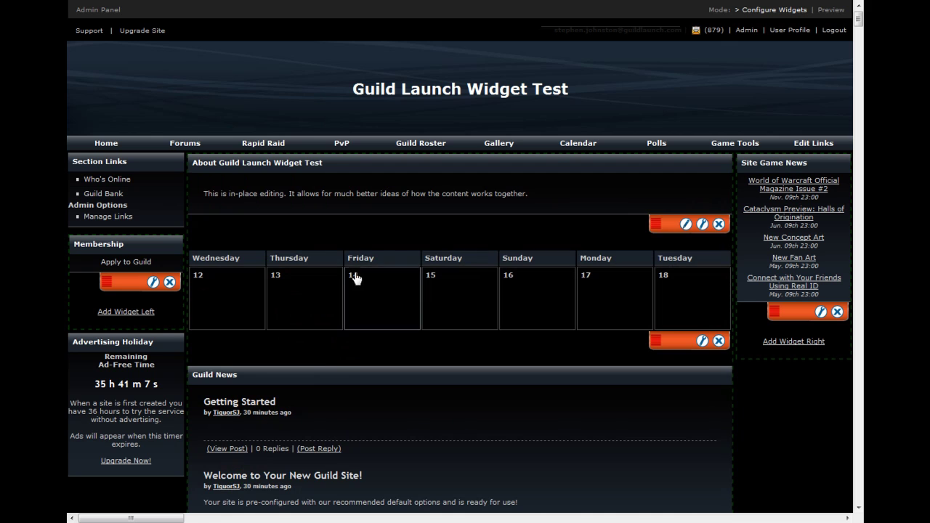
# Try showing the guild description widget on the Roster and Gallery pages in its visibility settings, and close the options without submitting
pyautogui.click(702, 225)
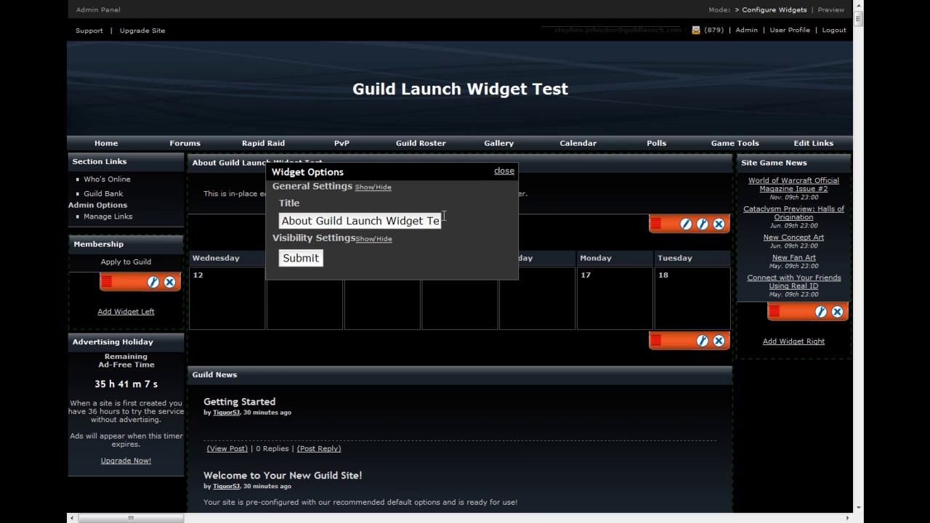
pyautogui.click(375, 239)
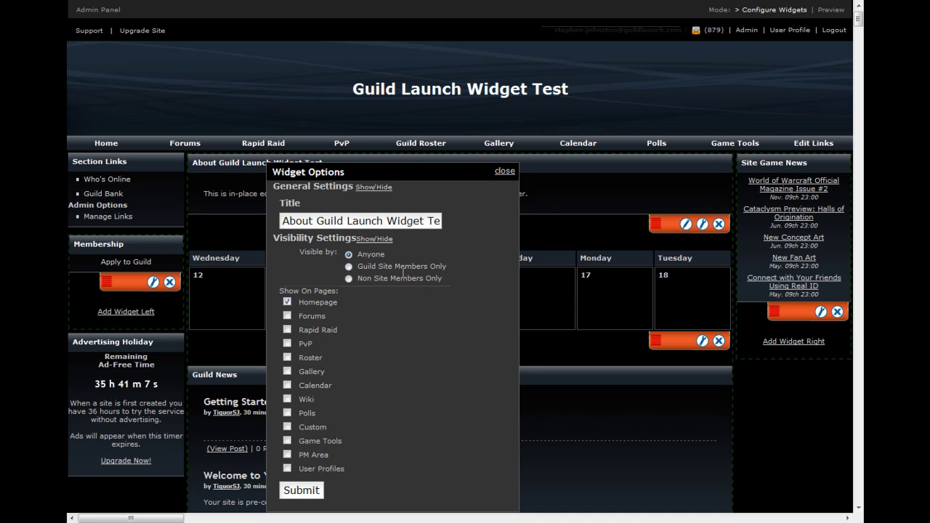
pyautogui.click(287, 357)
pyautogui.click(287, 371)
pyautogui.click(504, 171)
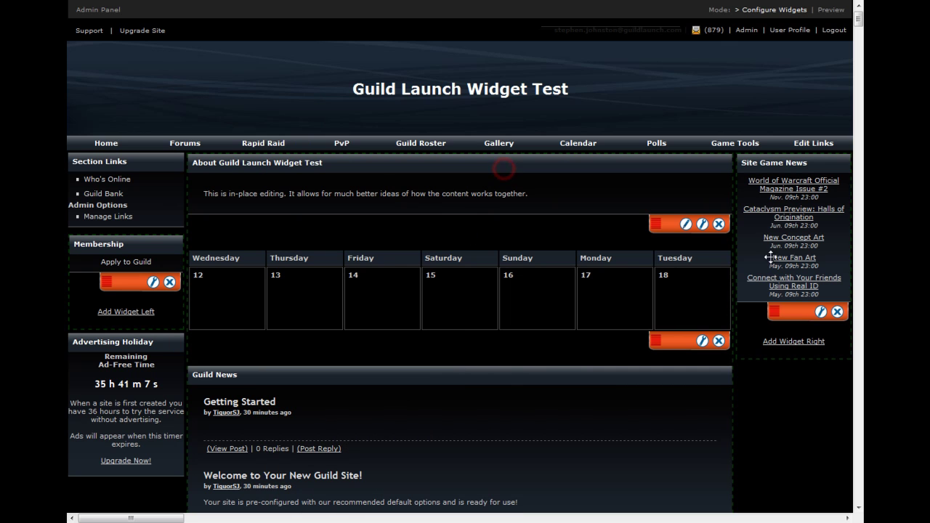
# Return the site to preview mode and rename the Forums link in the primary navigation to "Forums of Doom"
pyautogui.click(832, 9)
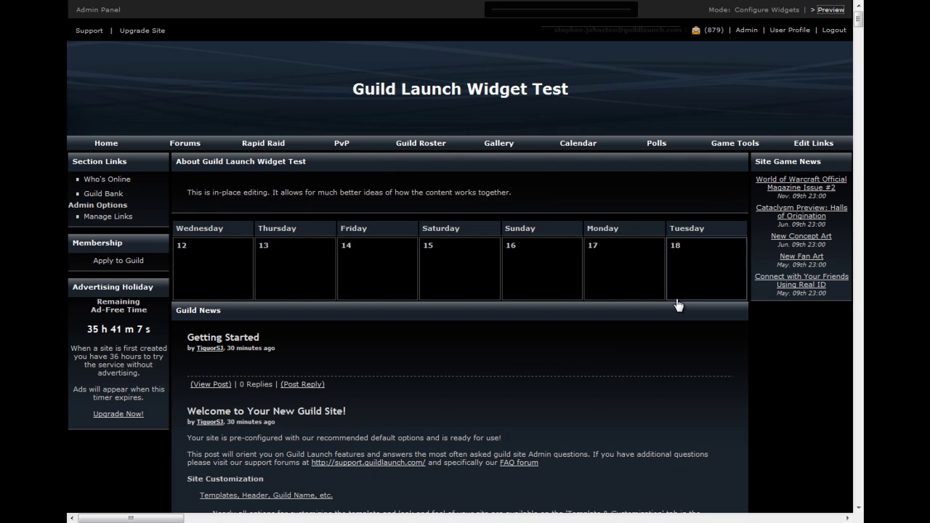
pyautogui.click(814, 145)
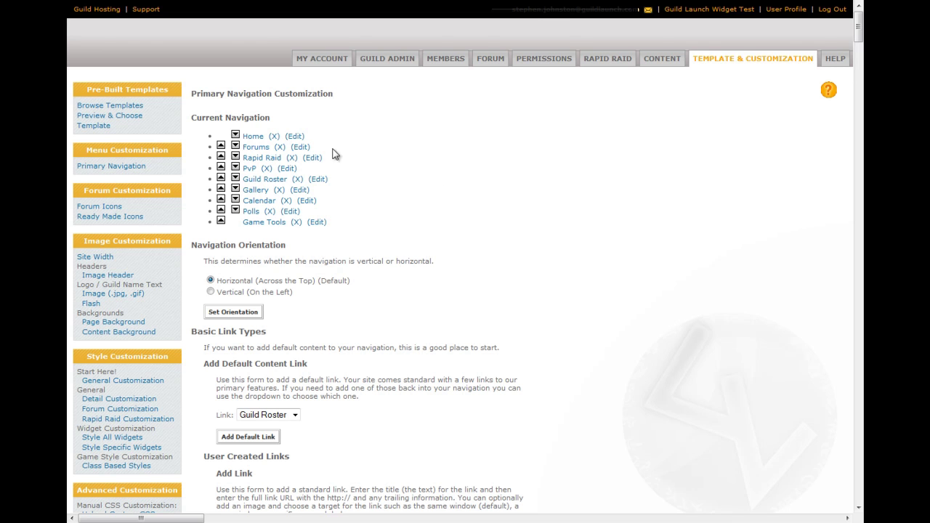
pyautogui.click(300, 146)
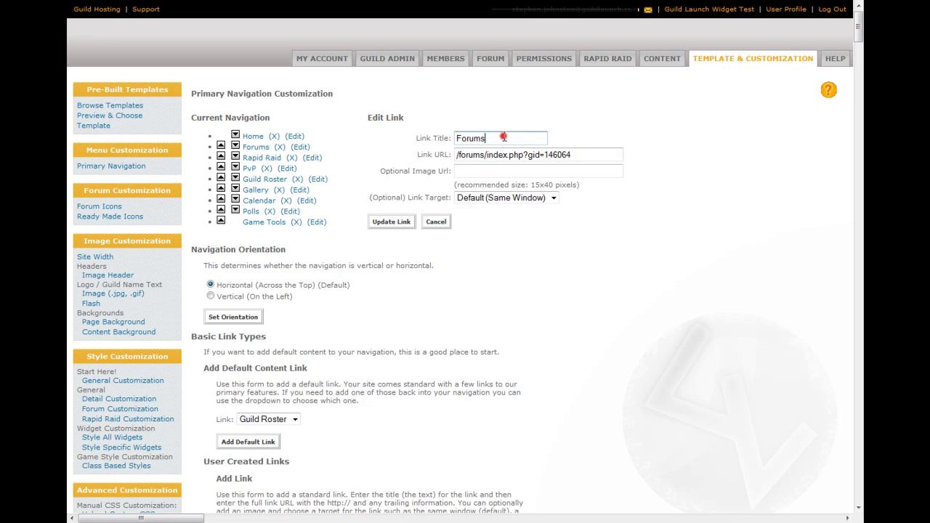
pyautogui.write('of Doom')
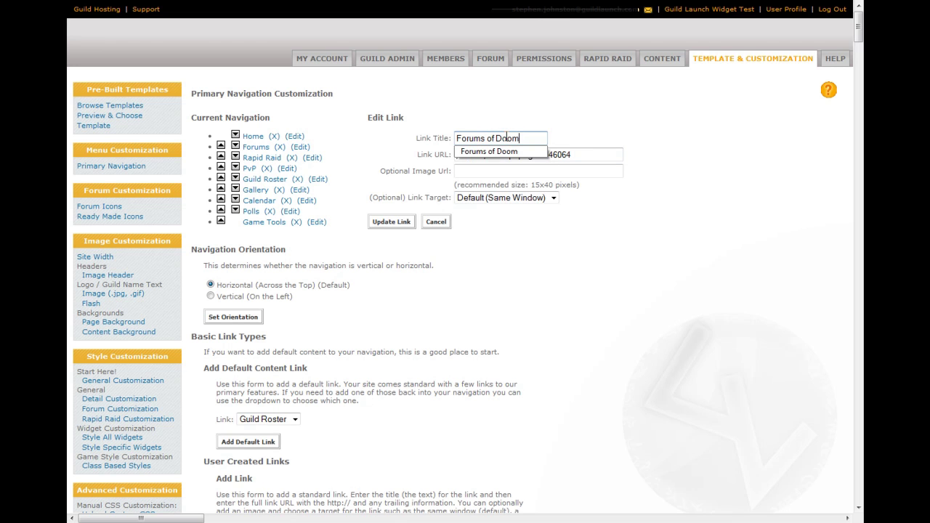
pyautogui.click(390, 221)
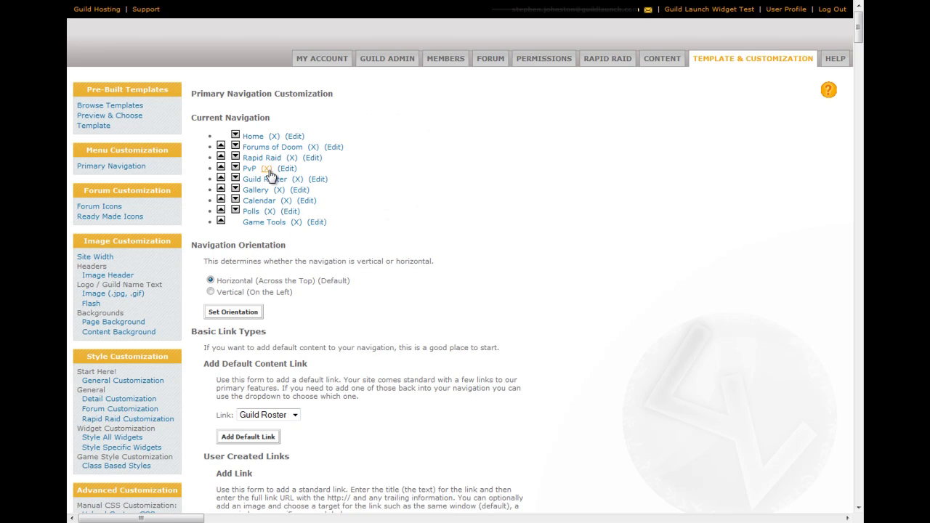
# Rename the Rapid Raid link in the primary navigation to "DKP" and remove the Polls link
pyautogui.click(308, 158)
pyautogui.tripleClick(504, 138)
pyautogui.write('D')
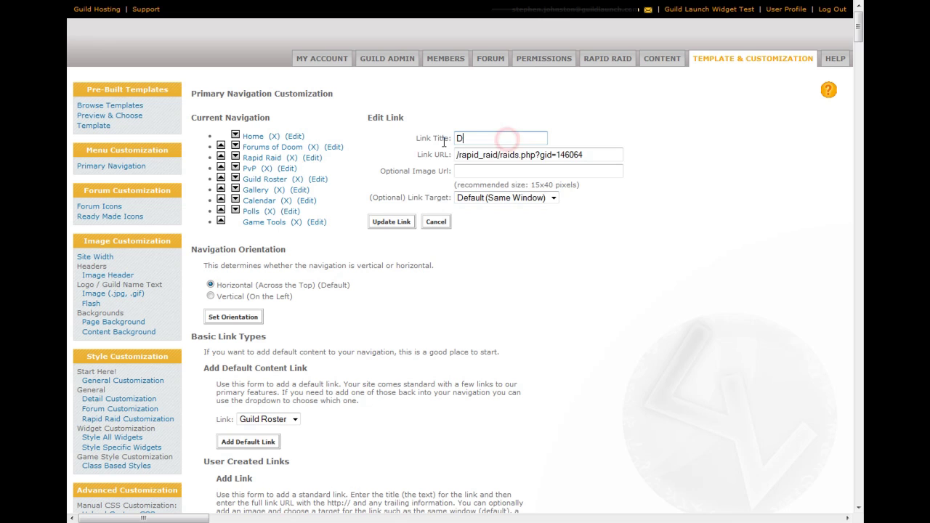
pyautogui.write('KP')
pyautogui.click(391, 221)
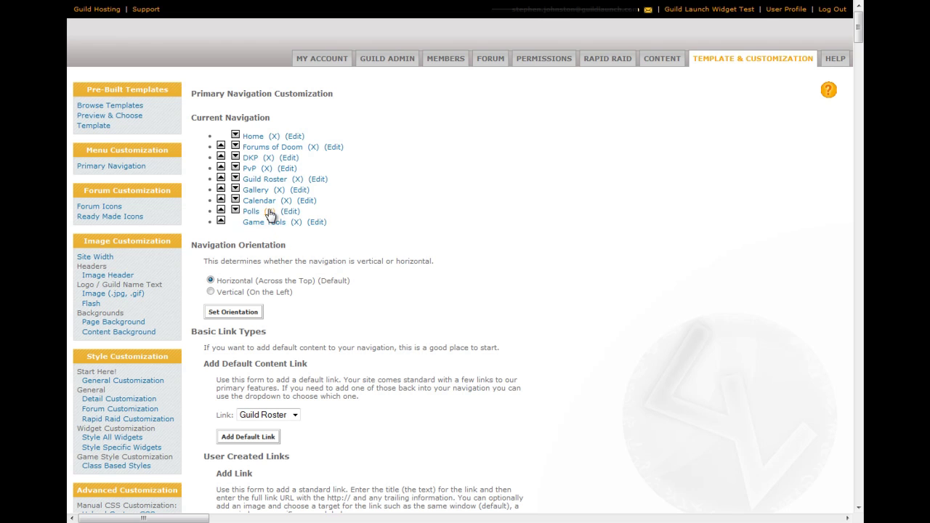
pyautogui.click(269, 211)
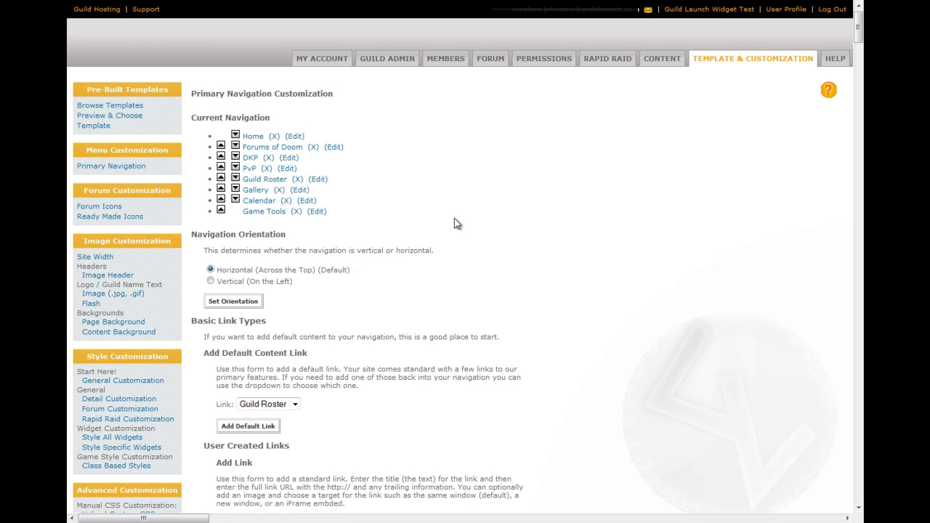
pyautogui.middleClick(460, 300)
pyautogui.click(339, 381)
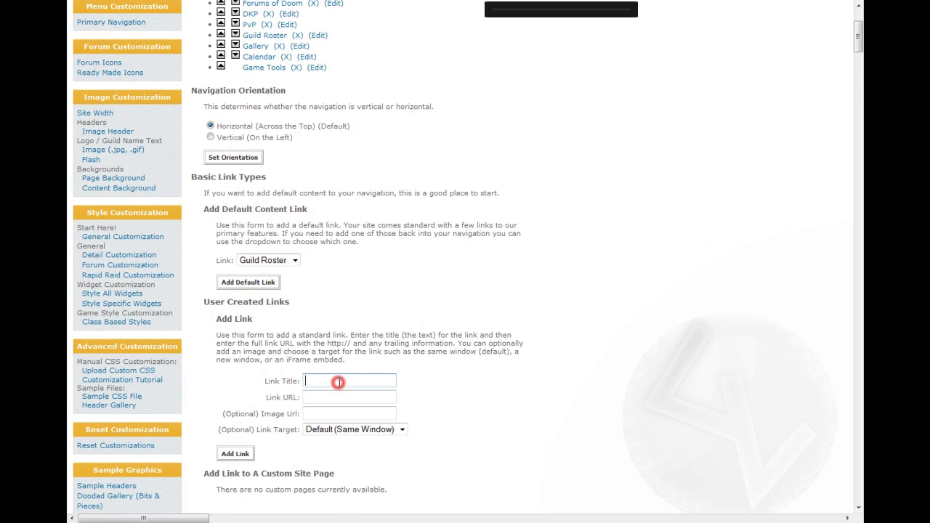
pyautogui.write('Guild Launch')
pyautogui.press('Tab')
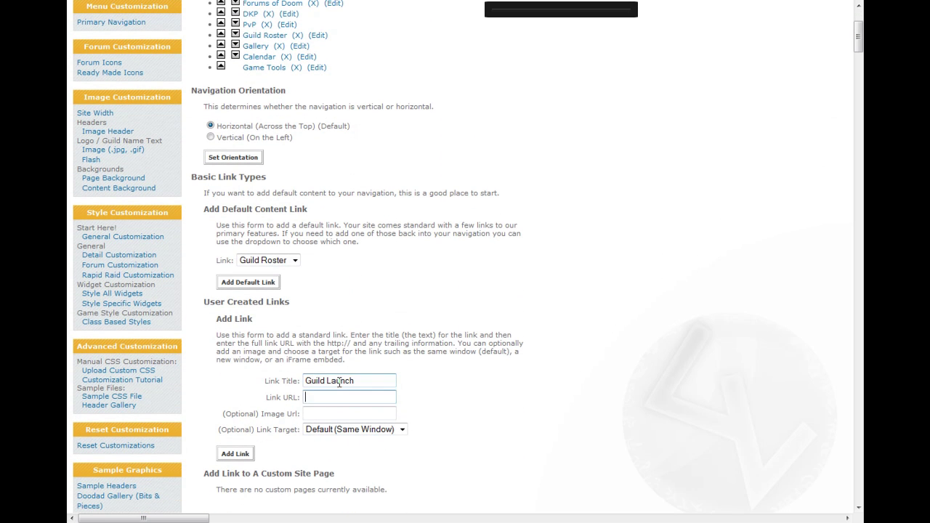
pyautogui.write('http://www.g')
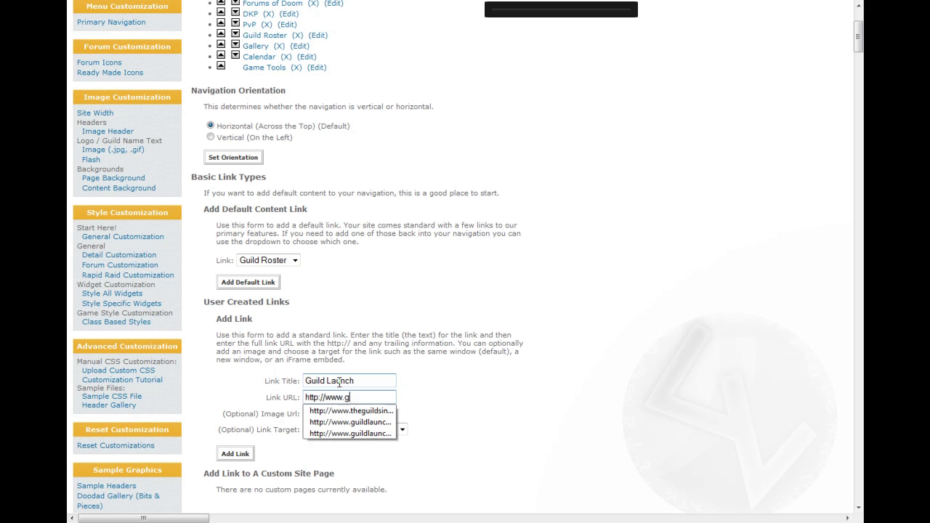
pyautogui.write('uildlaunch.com/')
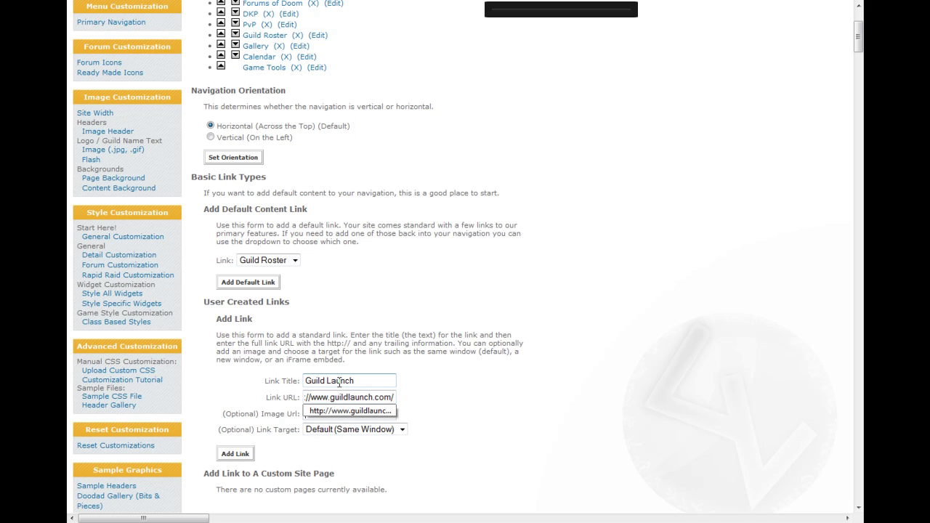
pyautogui.press('Tab')
pyautogui.click(352, 429)
pyautogui.click(341, 458)
pyautogui.click(231, 453)
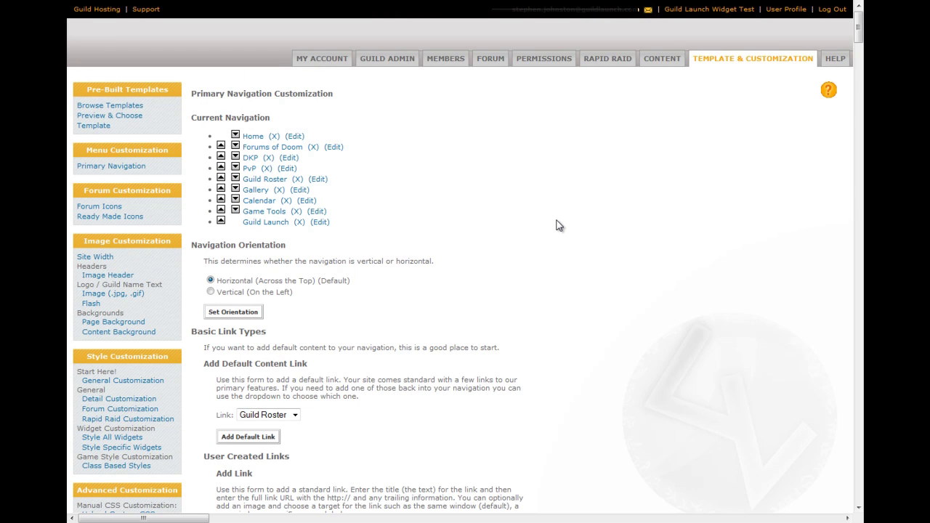
# Test the Guild Launch navigation link on the guild site, and return to the admin area
pyautogui.click(679, 9)
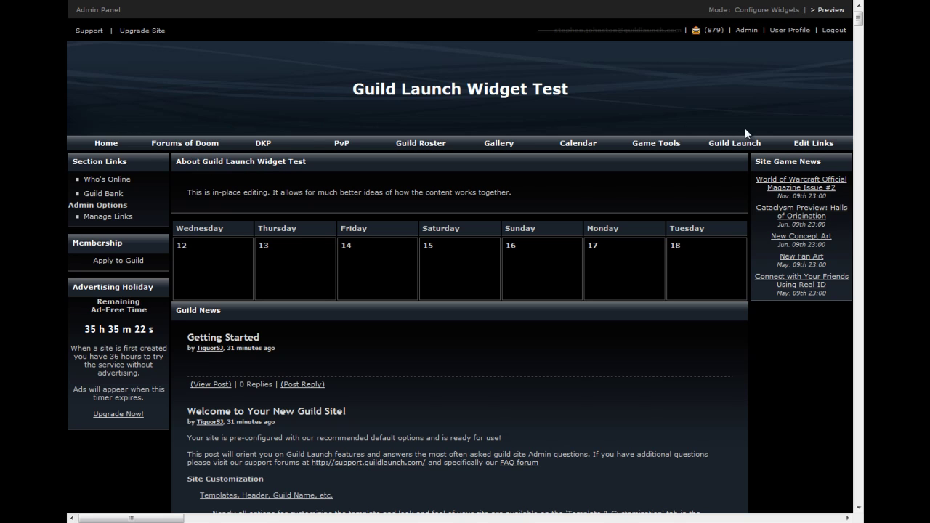
pyautogui.click(730, 145)
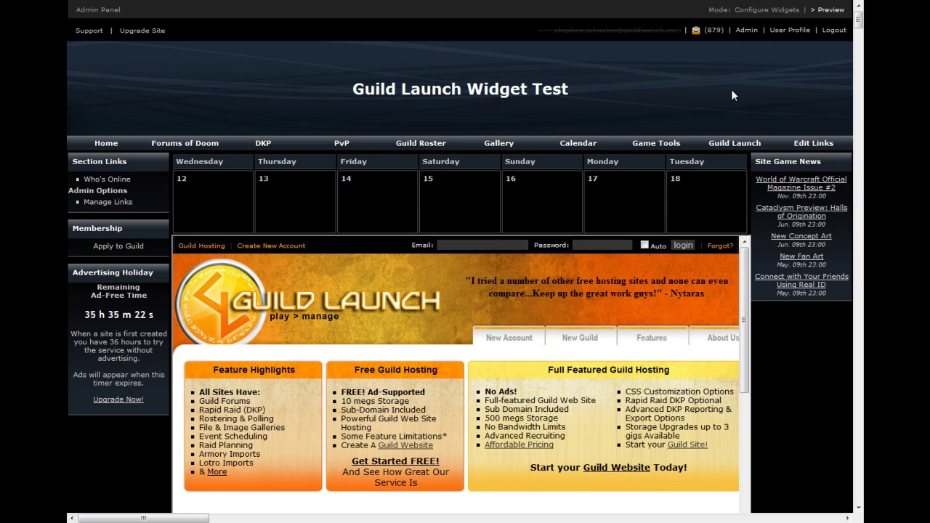
pyautogui.click(744, 29)
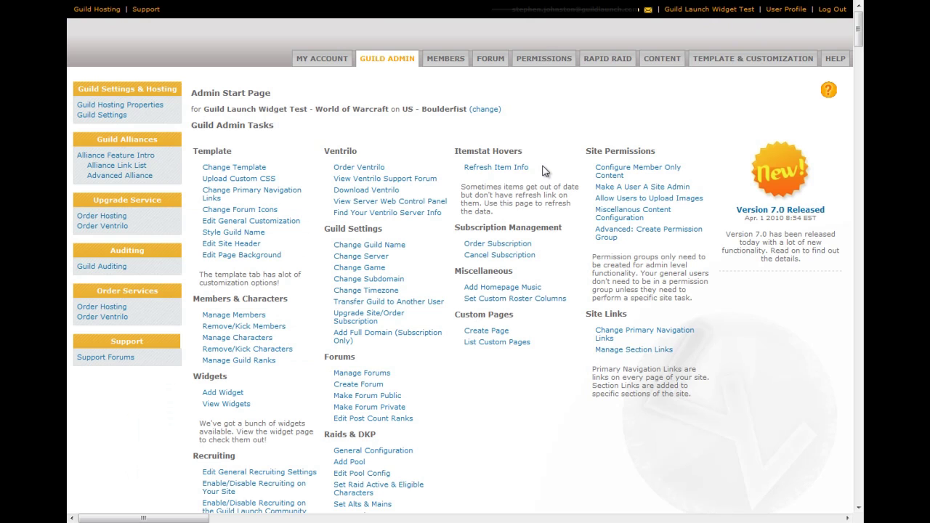
# Review the guild's member list and the recruiting status settings
pyautogui.click(443, 60)
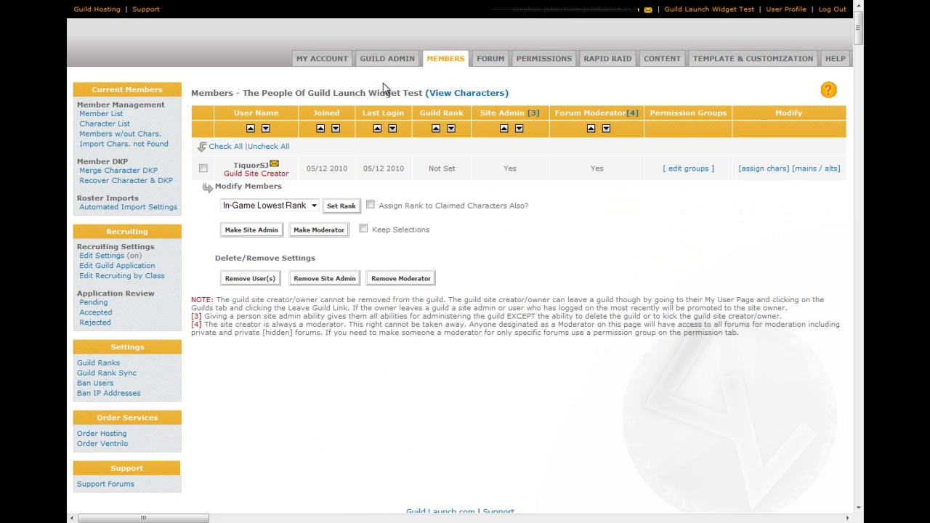
pyautogui.click(383, 58)
pyautogui.click(120, 116)
pyautogui.click(107, 256)
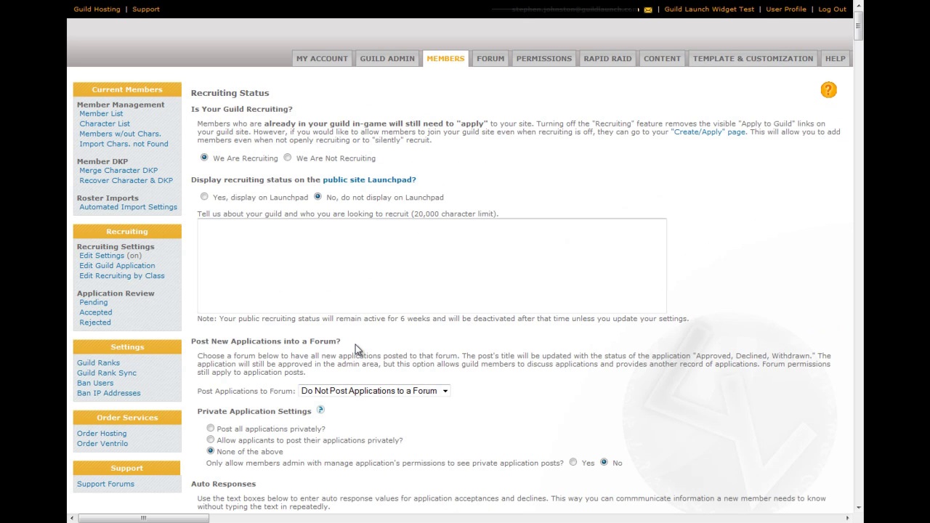
pyautogui.scroll(-3, 385, 393)
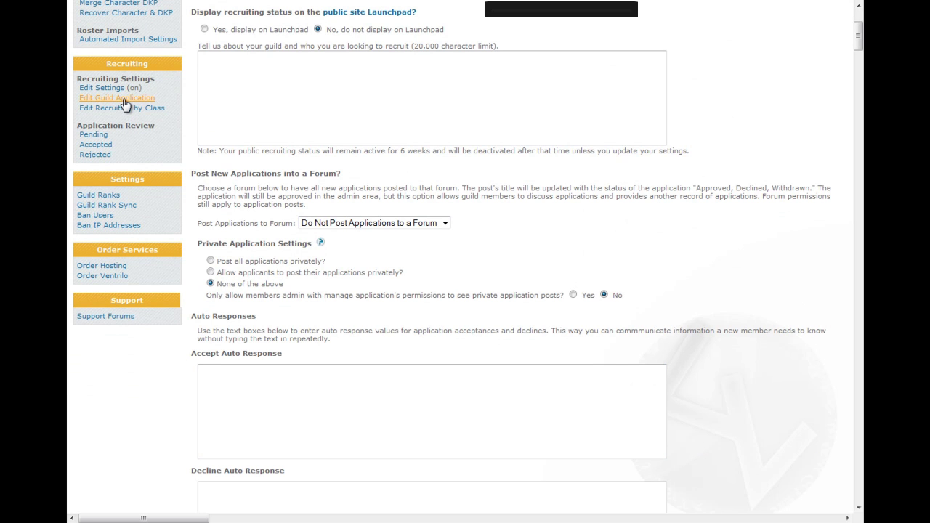
# Switch the guild application's build mode to basic
pyautogui.click(122, 97)
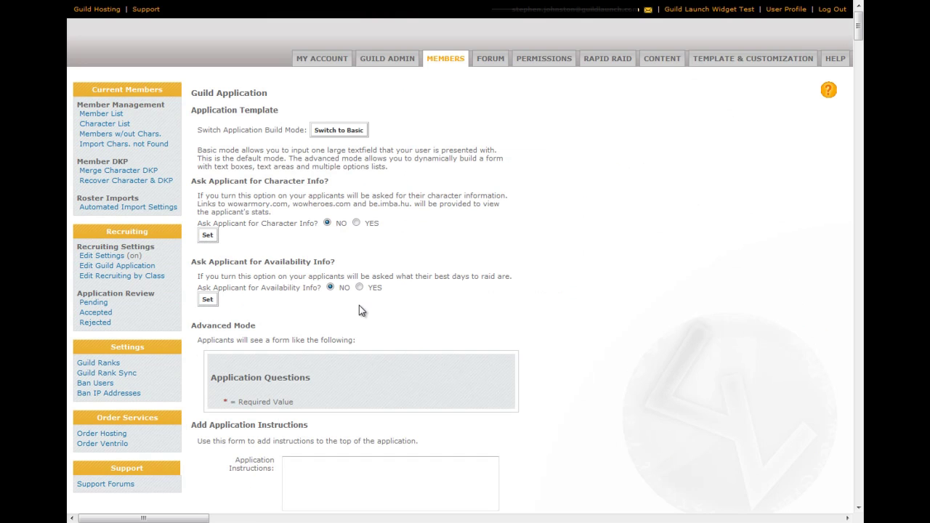
pyautogui.click(347, 128)
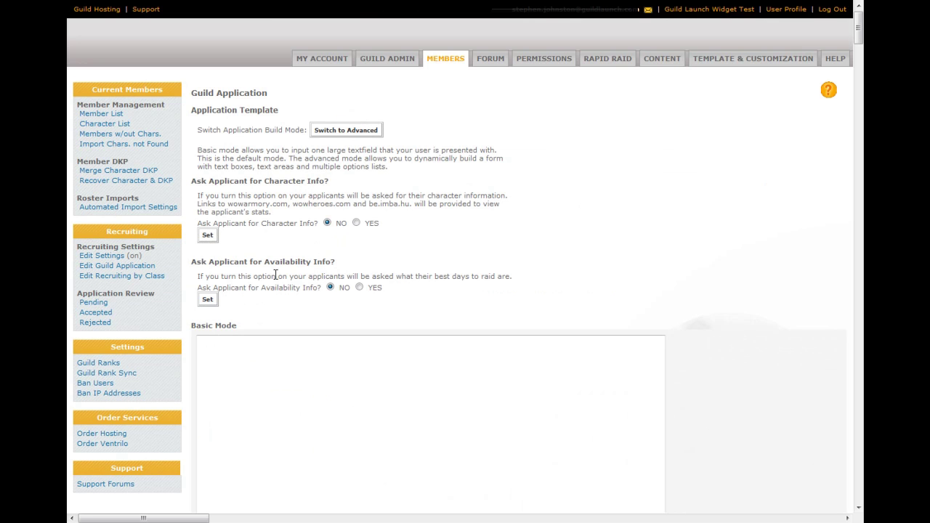
# View the recruiting-by-class settings and the pending guild applications
pyautogui.click(114, 279)
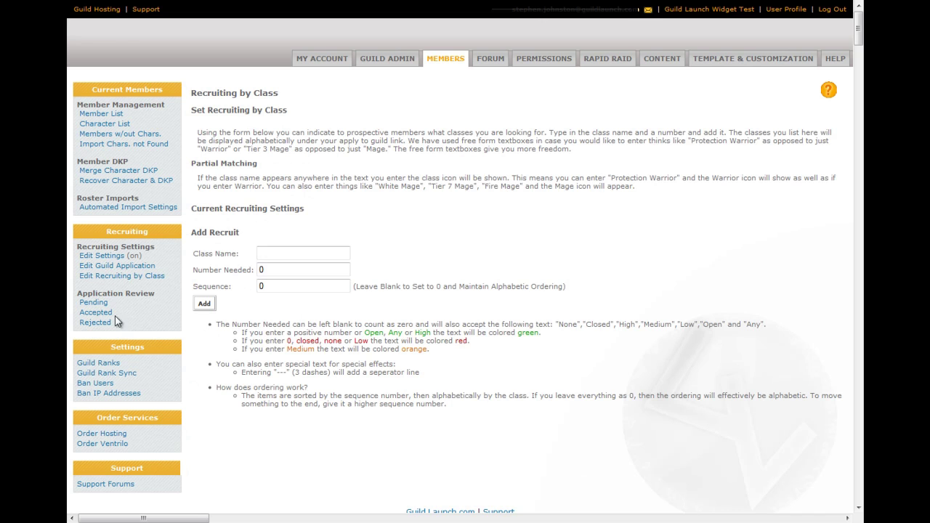
pyautogui.click(94, 304)
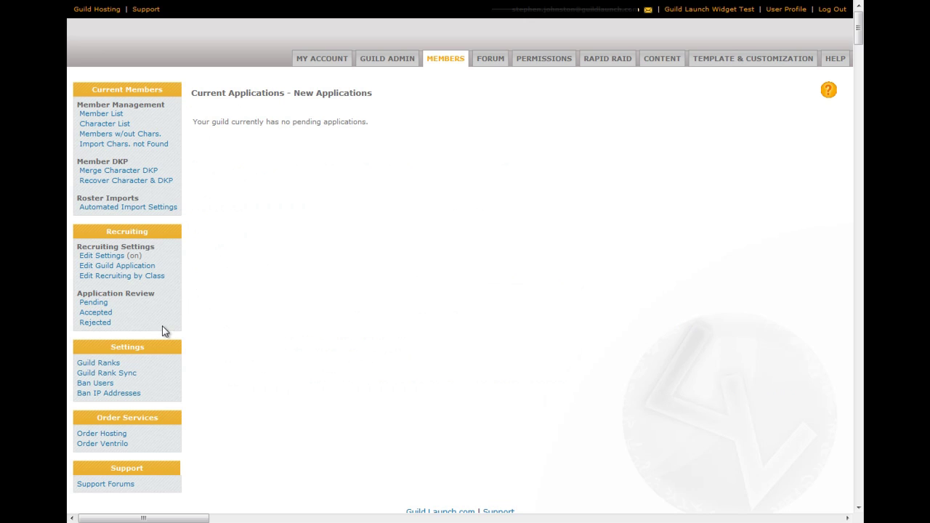
# Look up the forum permissions of Member Discussion and examine the access levels available in simple mode
pyautogui.click(488, 61)
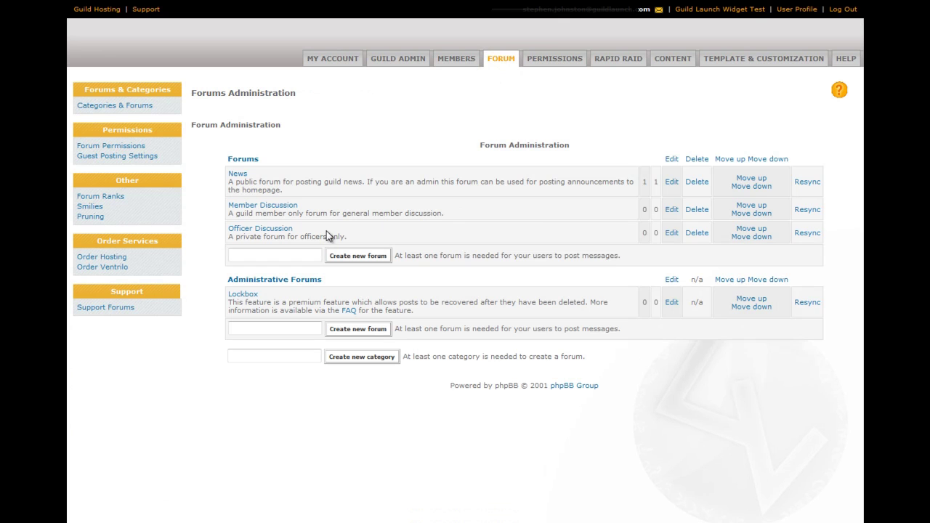
pyautogui.click(123, 146)
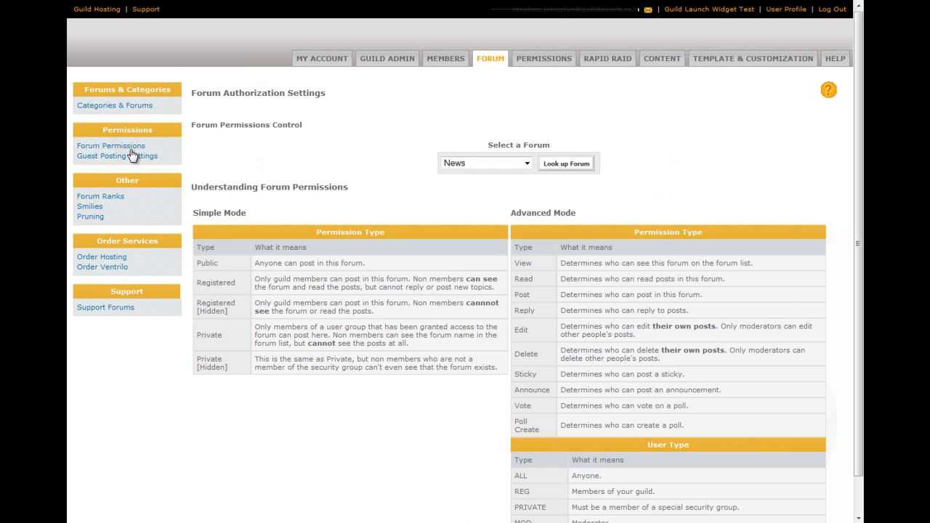
pyautogui.click(454, 161)
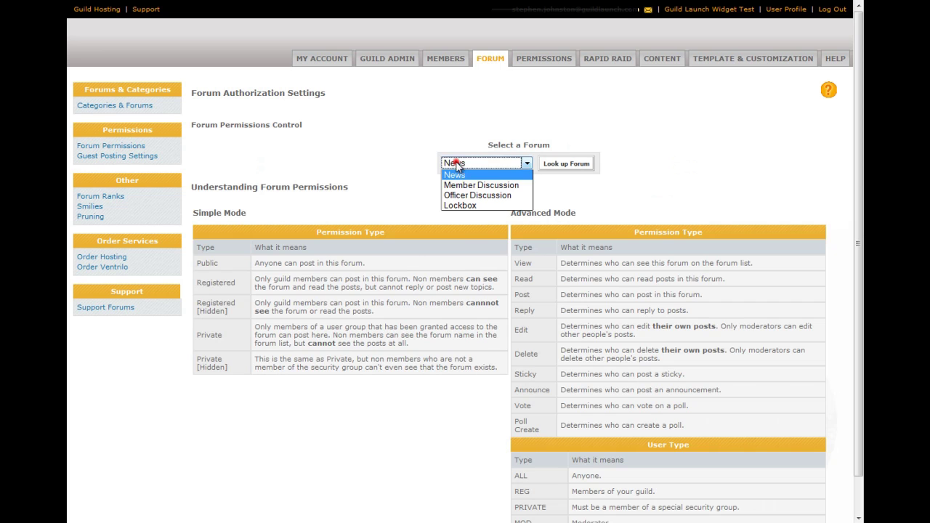
pyautogui.click(466, 184)
pyautogui.click(554, 163)
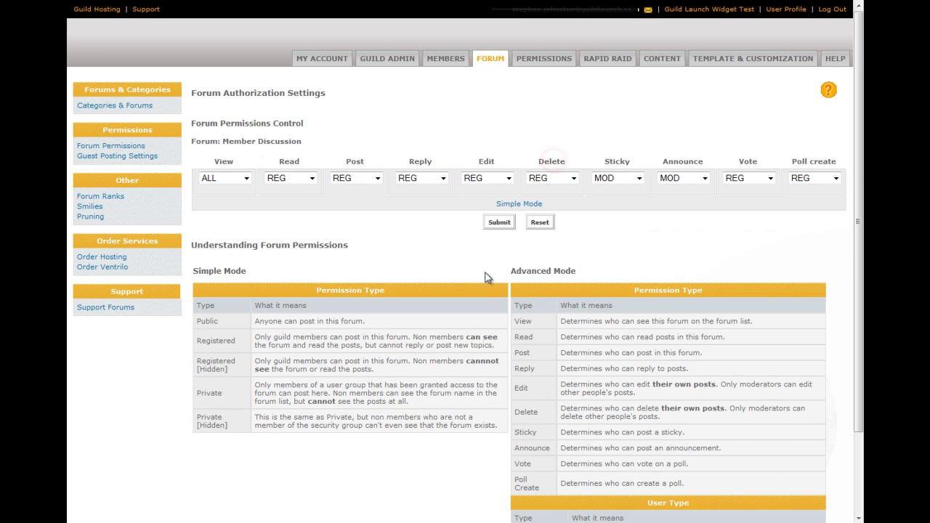
pyautogui.click(520, 204)
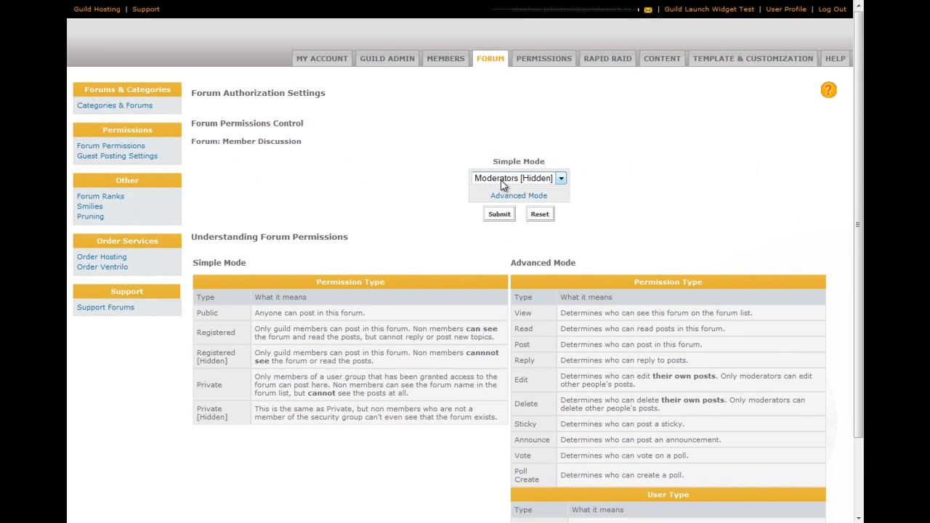
pyautogui.click(501, 176)
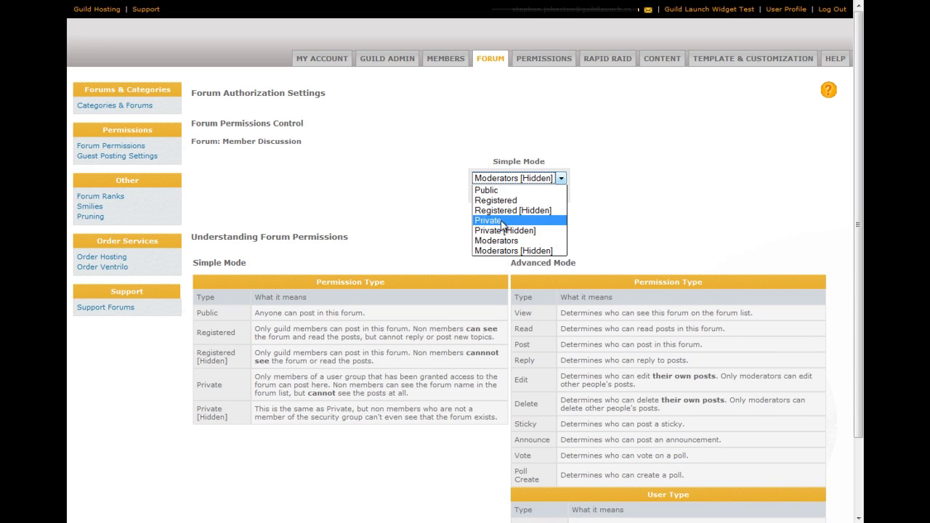
pyautogui.click(326, 205)
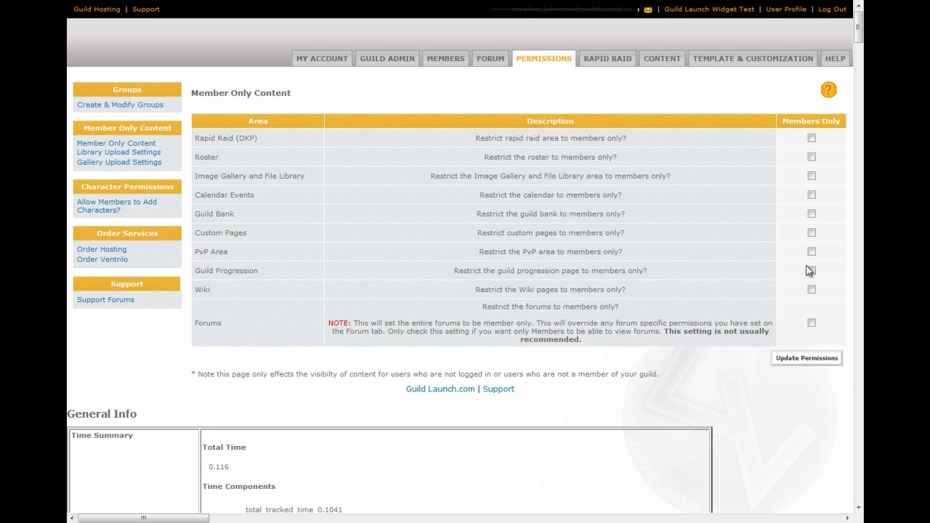
# Review the permission groups and the Rapid Raid overview settings
pyautogui.click(536, 57)
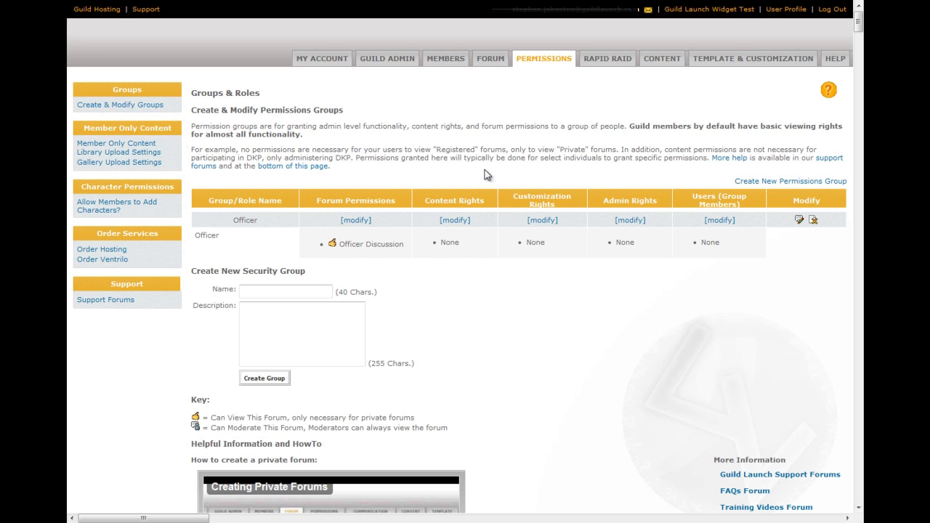
pyautogui.click(595, 58)
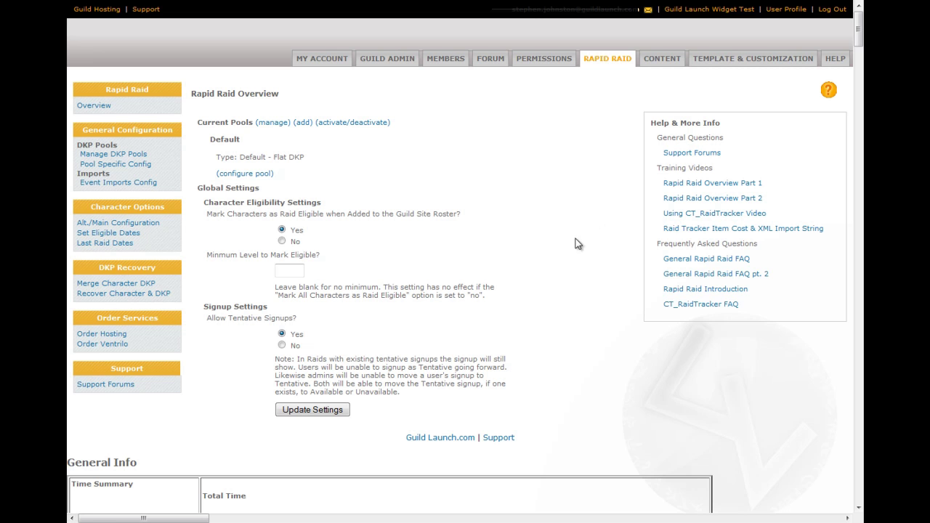
# Examine the roster, forum and optional functionality settings in the extended site configuration, and view the sidebar widget layout
pyautogui.click(662, 60)
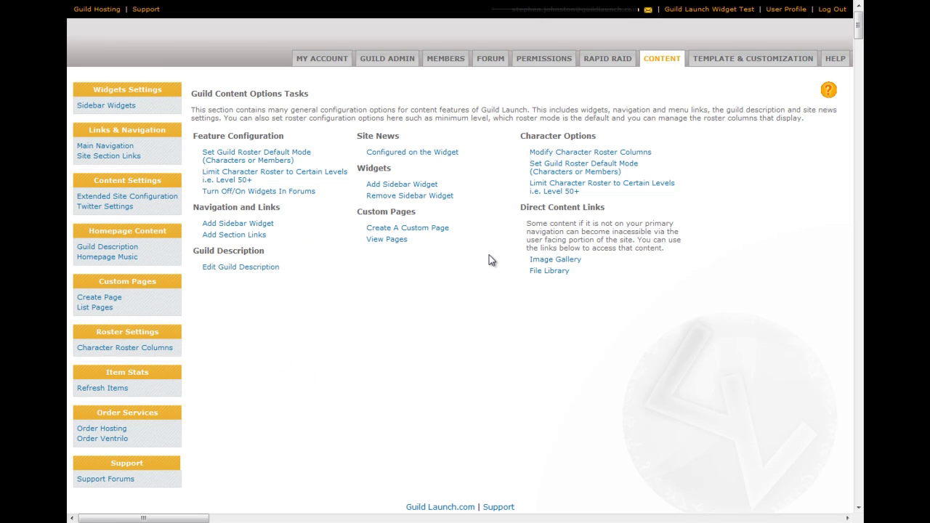
pyautogui.click(143, 195)
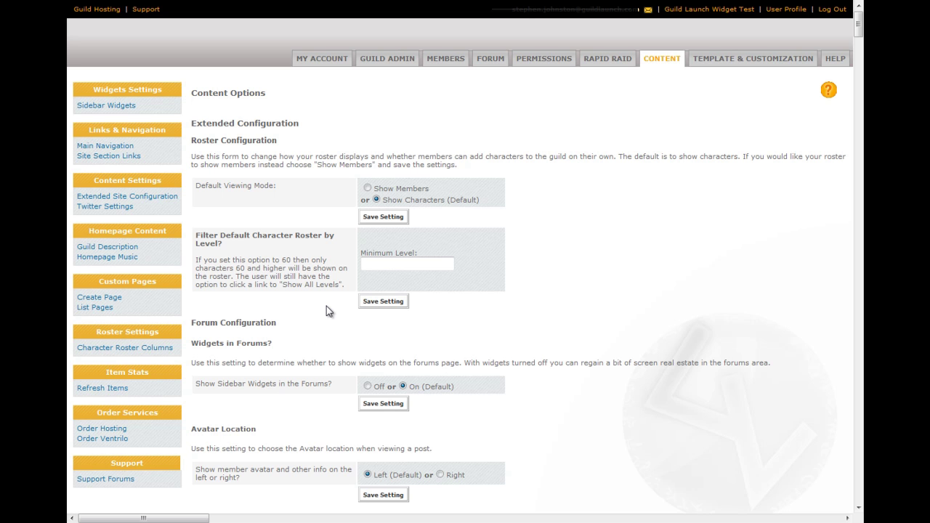
pyautogui.scroll(-3, 326, 311)
pyautogui.scroll(-5, 326, 316)
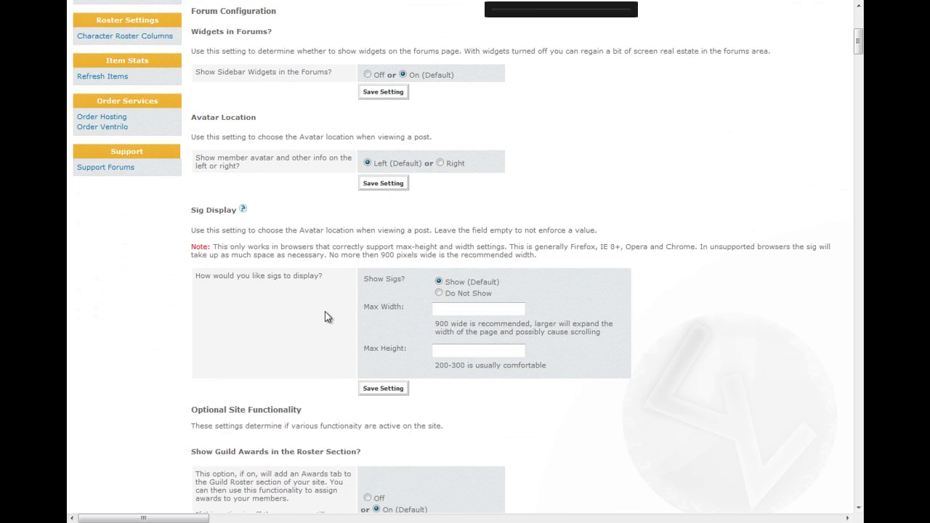
pyautogui.scroll(-3, 488, 305)
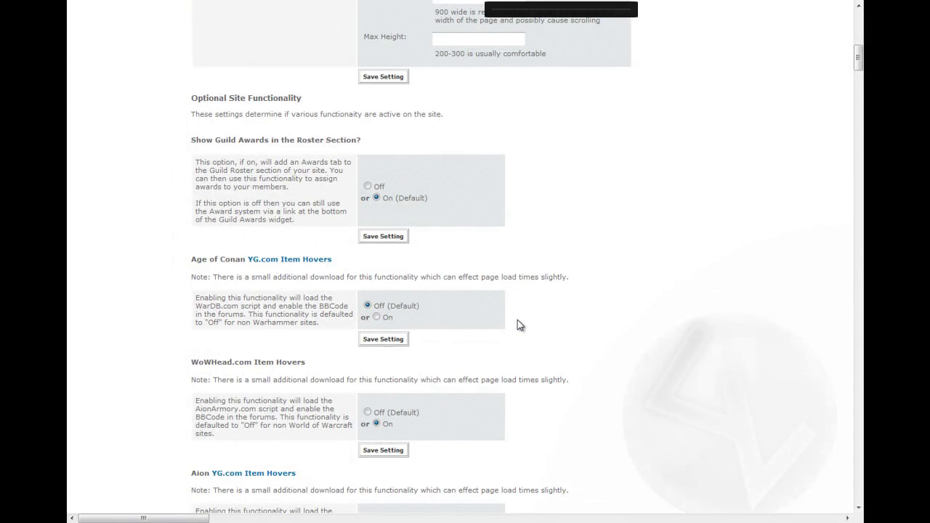
pyautogui.scroll(8, 517, 320)
pyautogui.scroll(3, 316, 308)
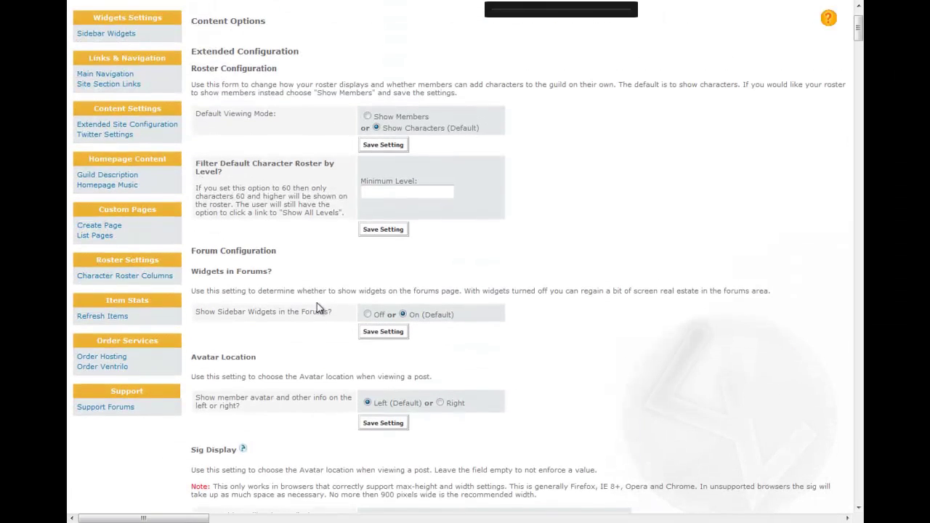
pyautogui.scroll(2, 317, 308)
pyautogui.click(105, 105)
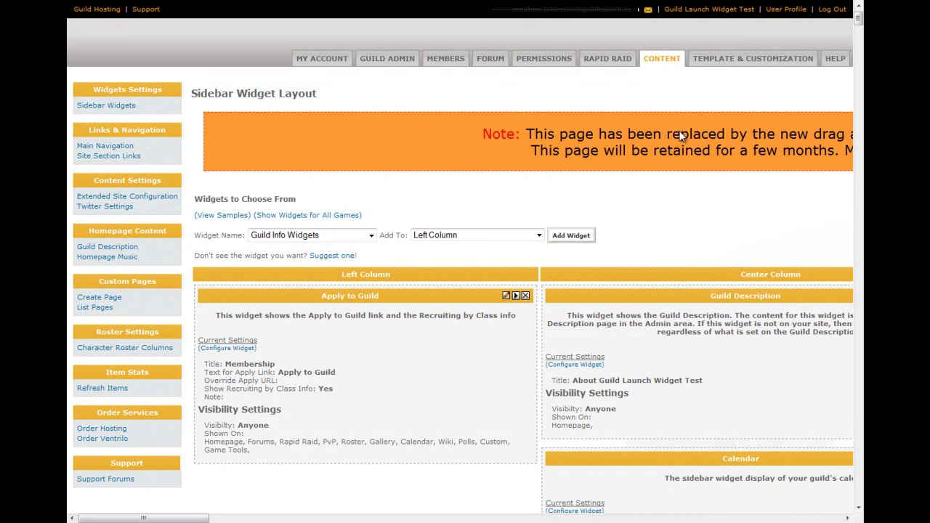
# Open the template and customization area
pyautogui.click(740, 58)
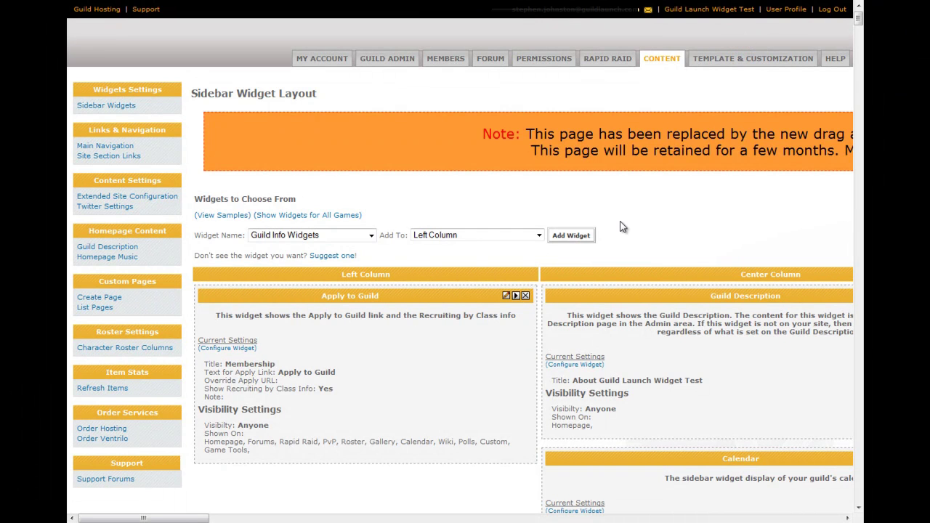